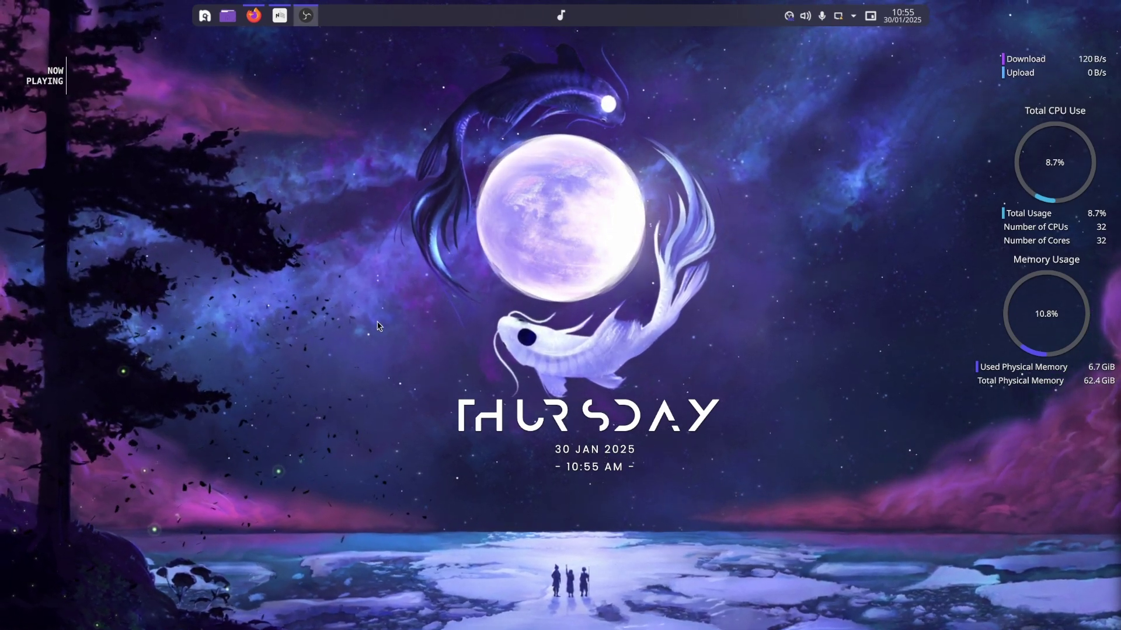
Launch Steam from KRunner by searching 'ste'.
key("alt+space")
type("ste")
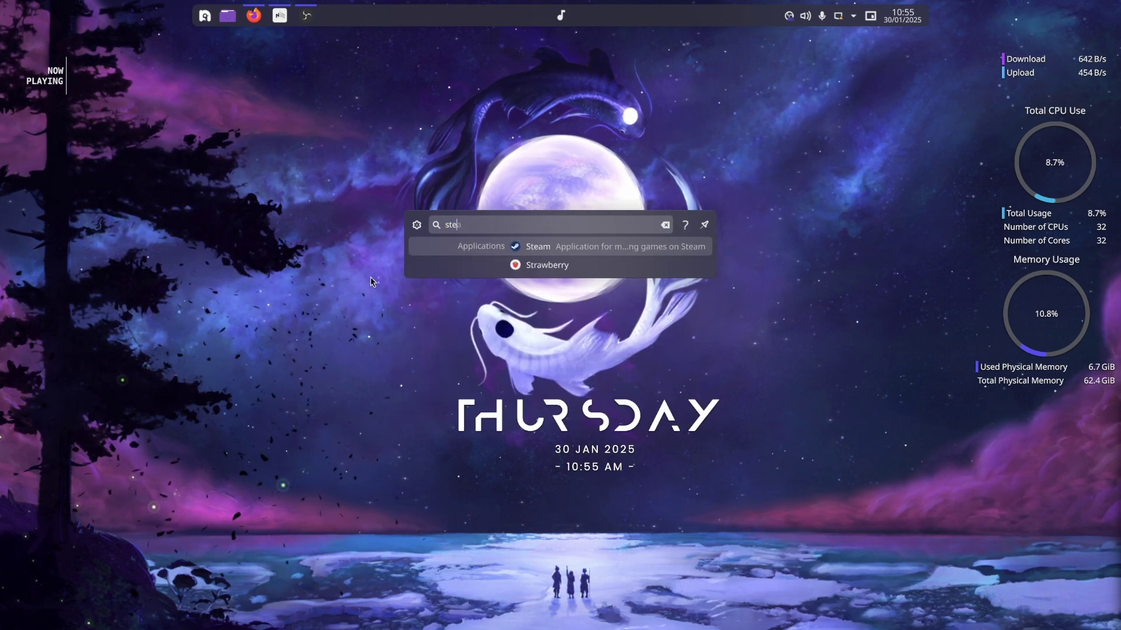
key("Return")
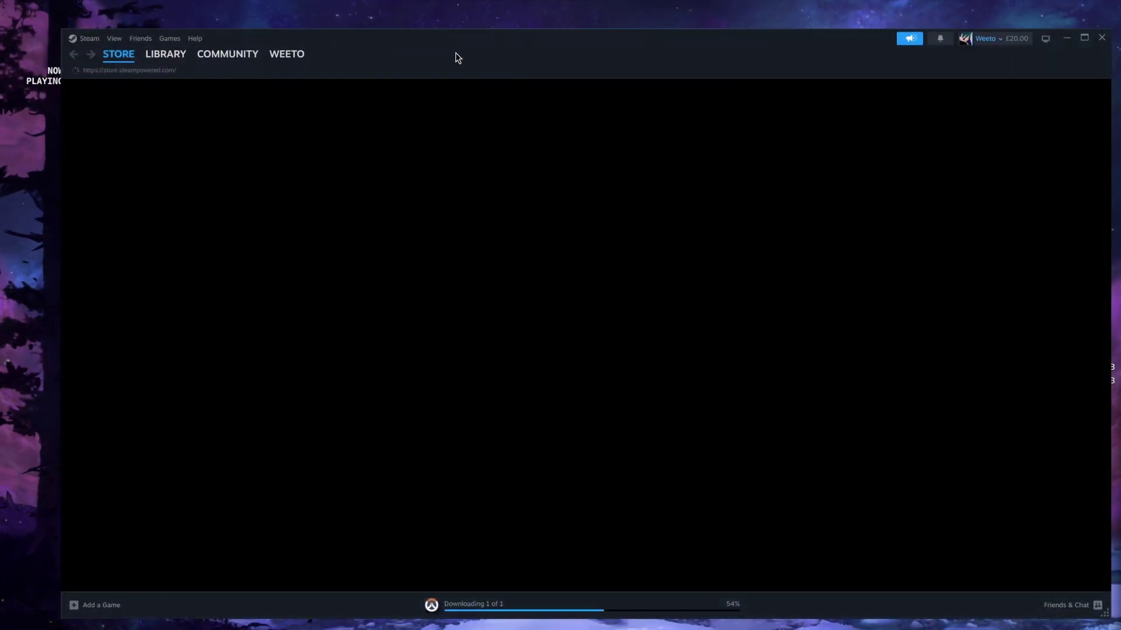
Look through the Steam window's View and Steam menus.
mouse_move(154, 48)
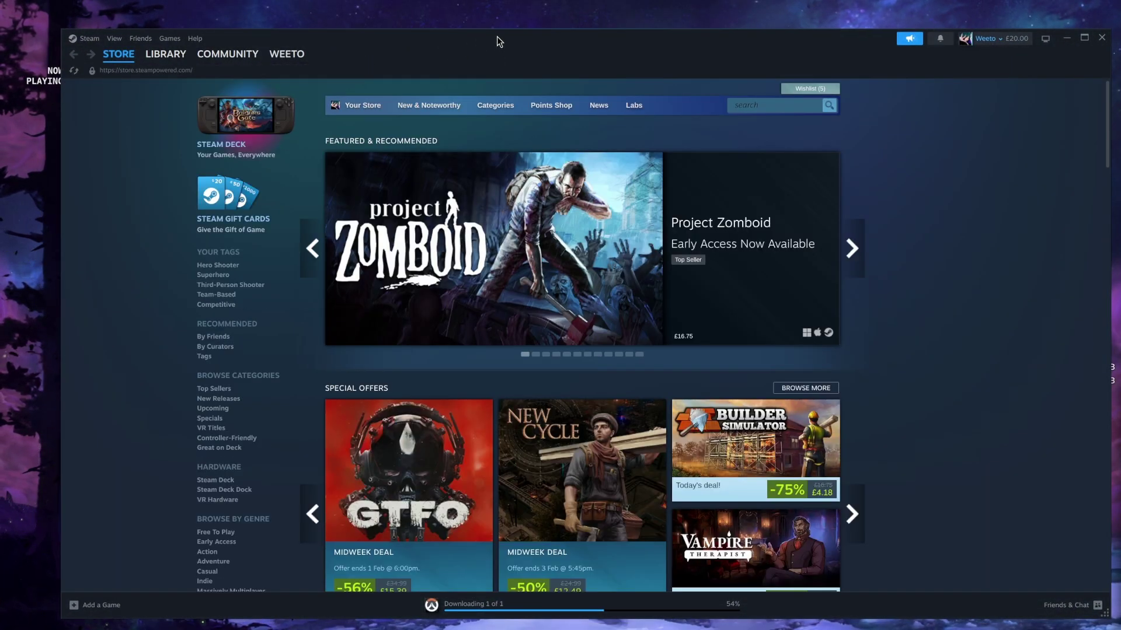
mouse_move(115, 47)
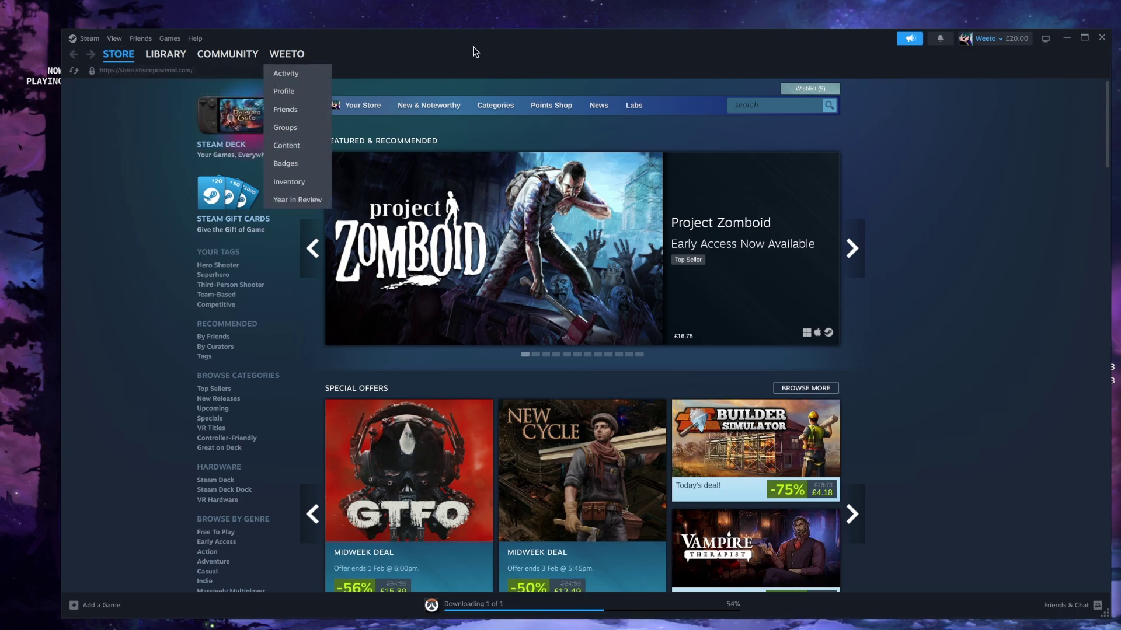
left_click(114, 38)
left_click(88, 39)
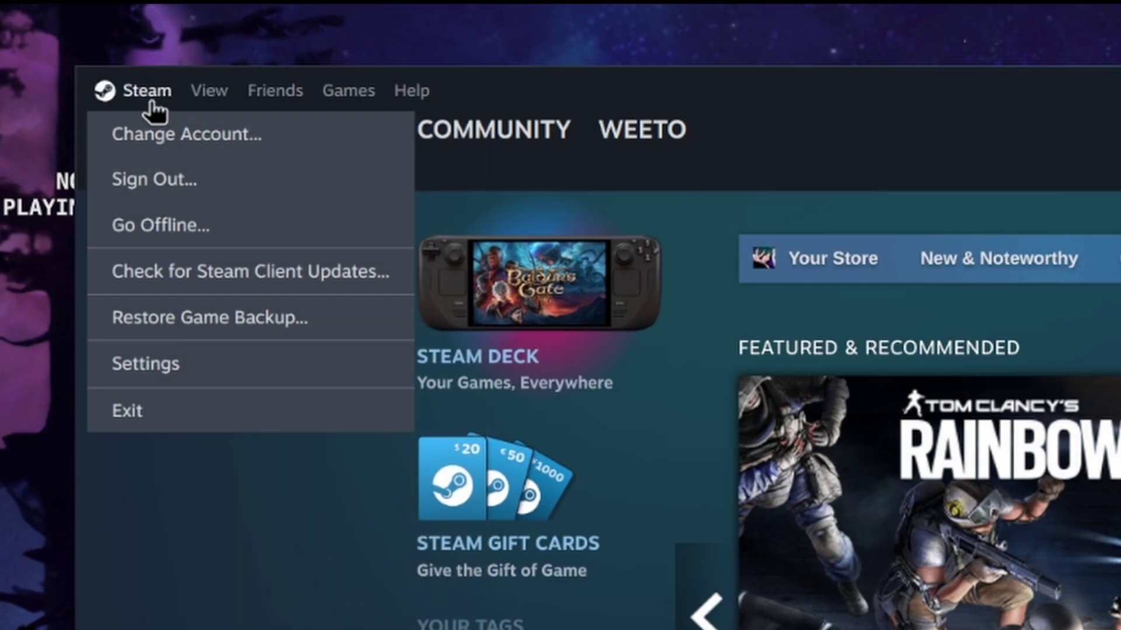
Confirm in Settings > Compatibility that other titles run with GE-Proton9-23, reviewing the Proton list.
left_click(146, 364)
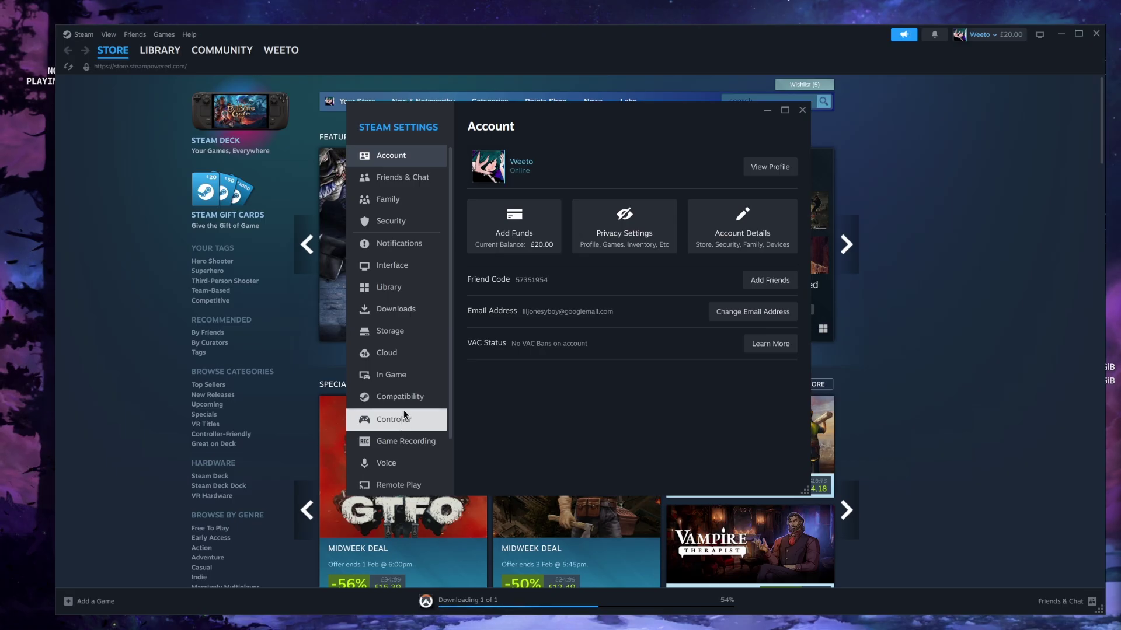
left_click(402, 399)
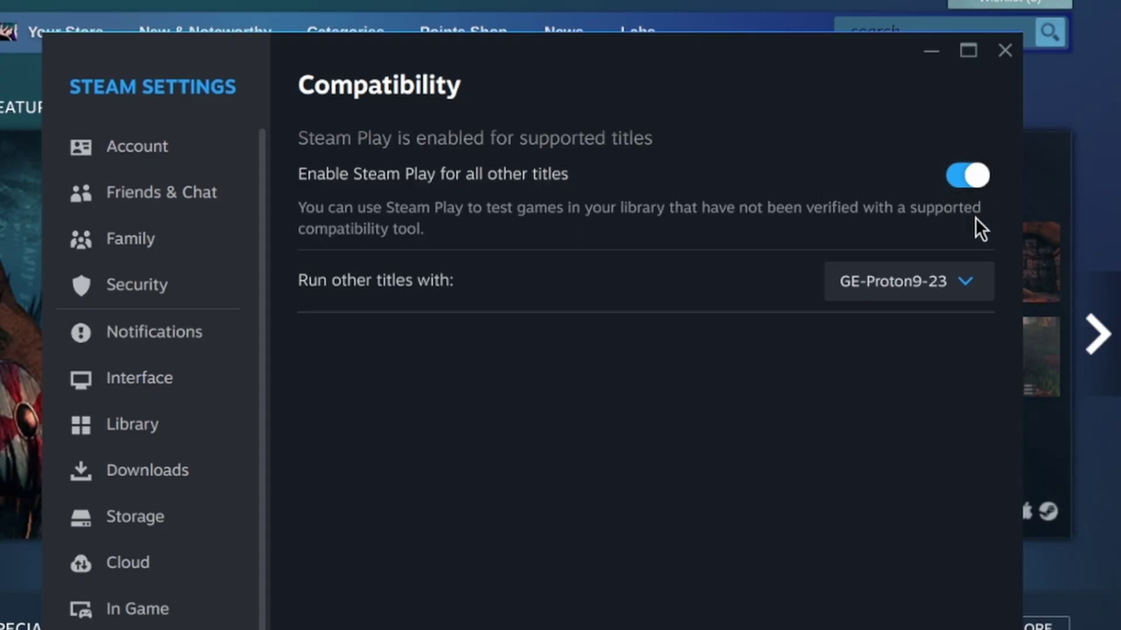
left_click(970, 298)
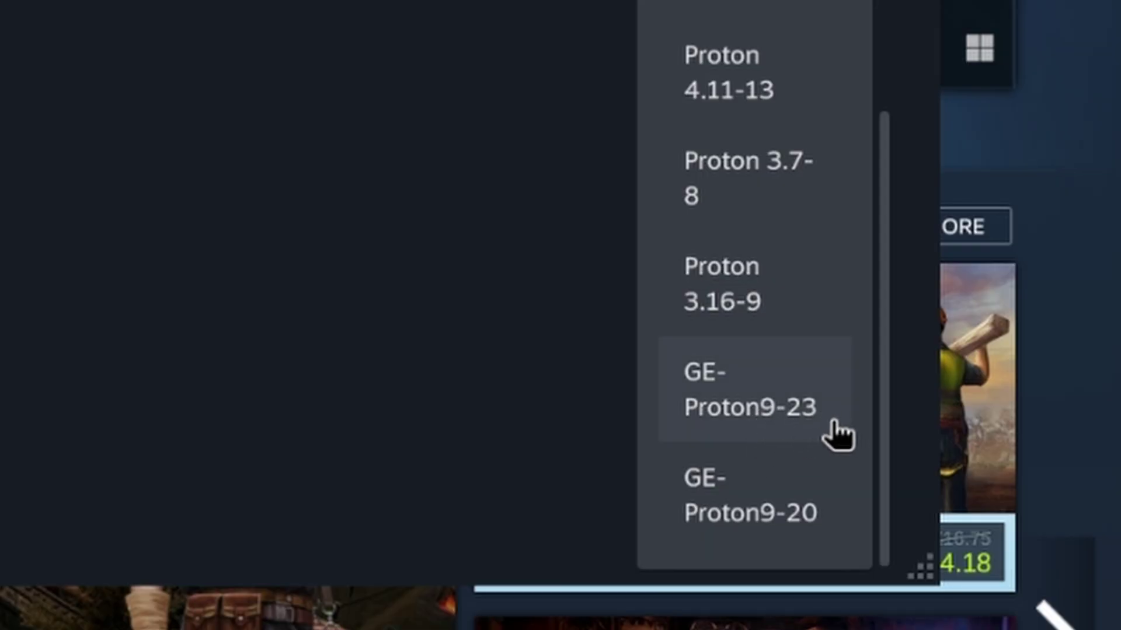
left_click_drag(887, 416, 884, 170)
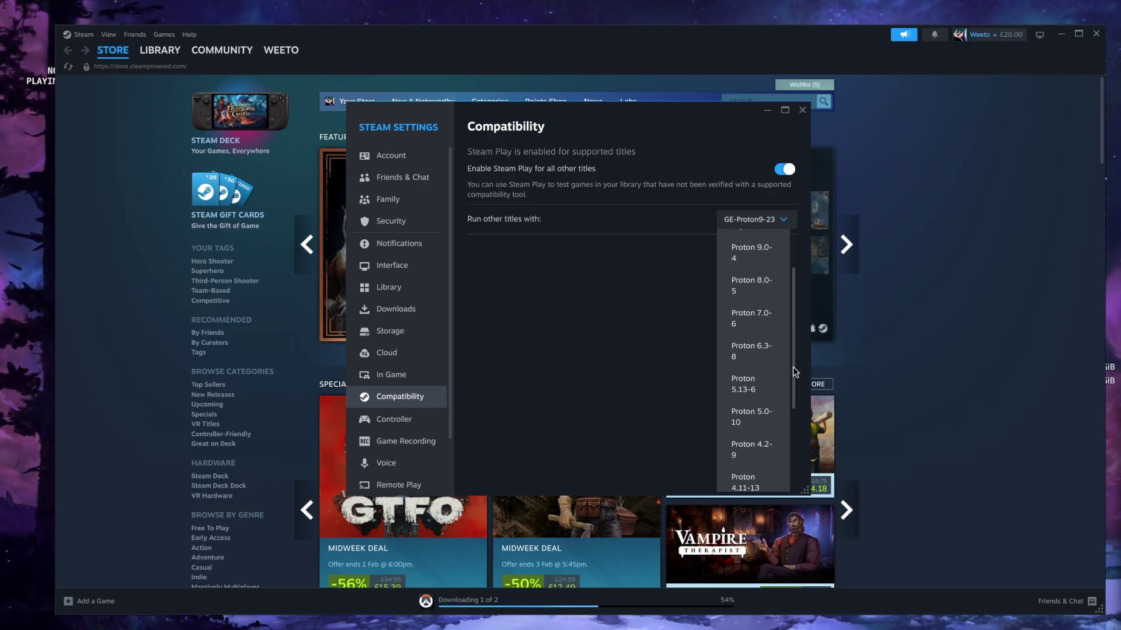
left_click_drag(793, 366, 790, 485)
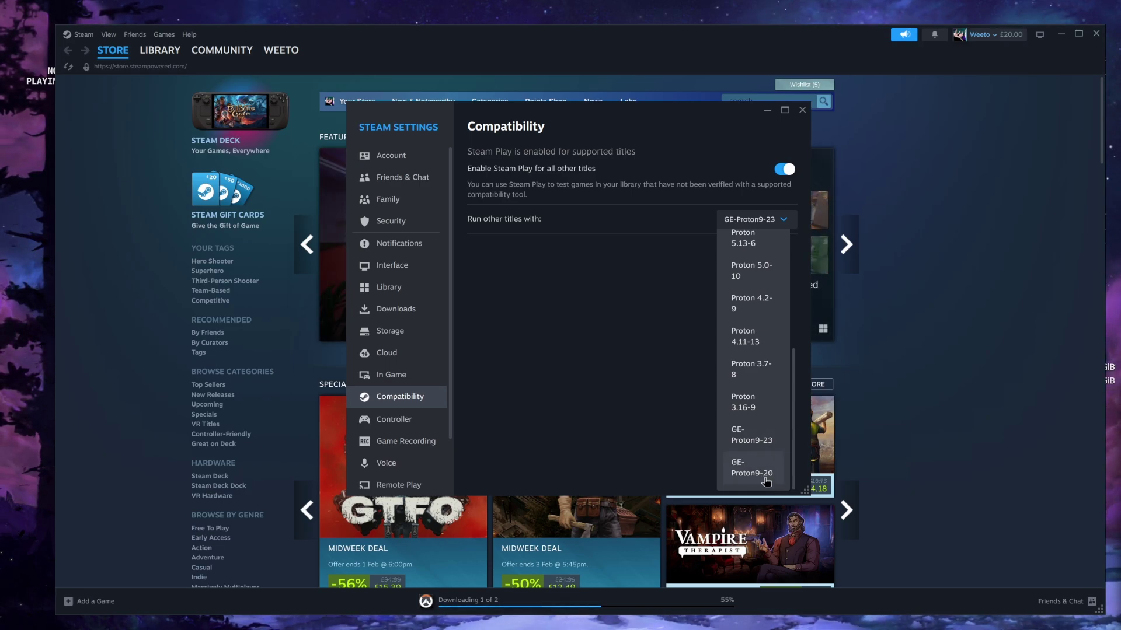
scroll(770, 298, "up", 10)
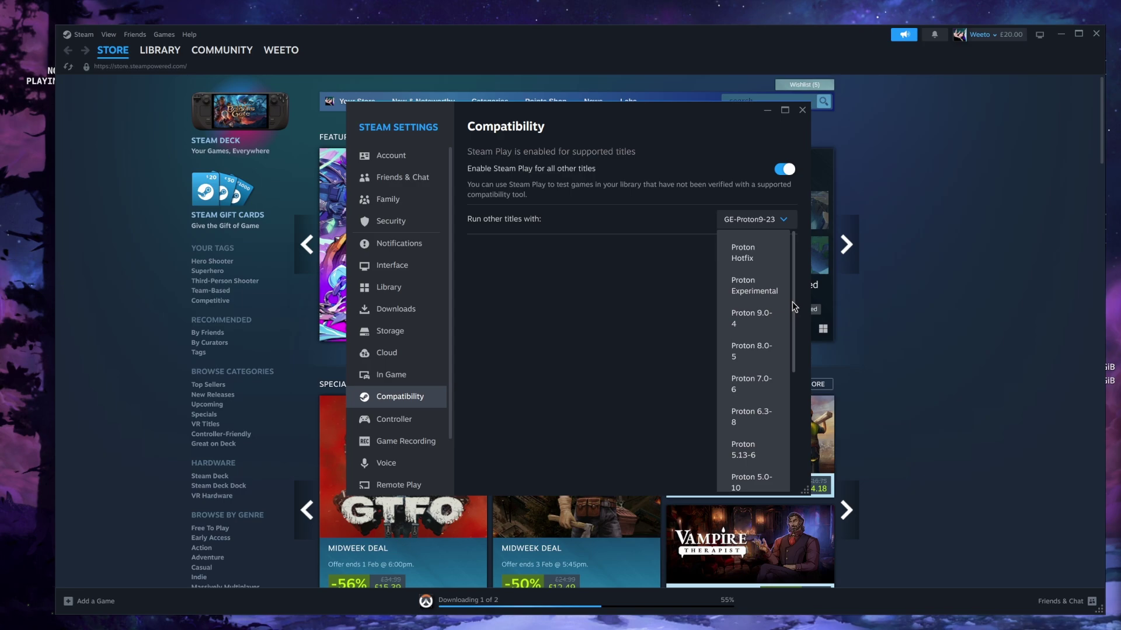
scroll(765, 448, "down", 4)
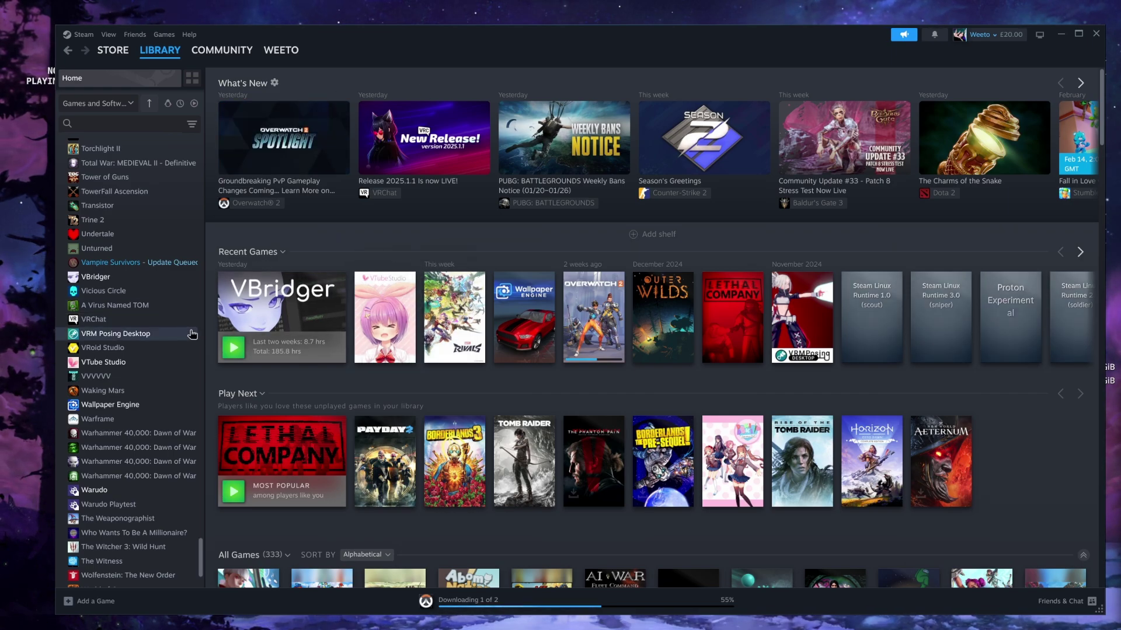
Open VTube Studio's Properties at the Compatibility page.
left_click(82, 35)
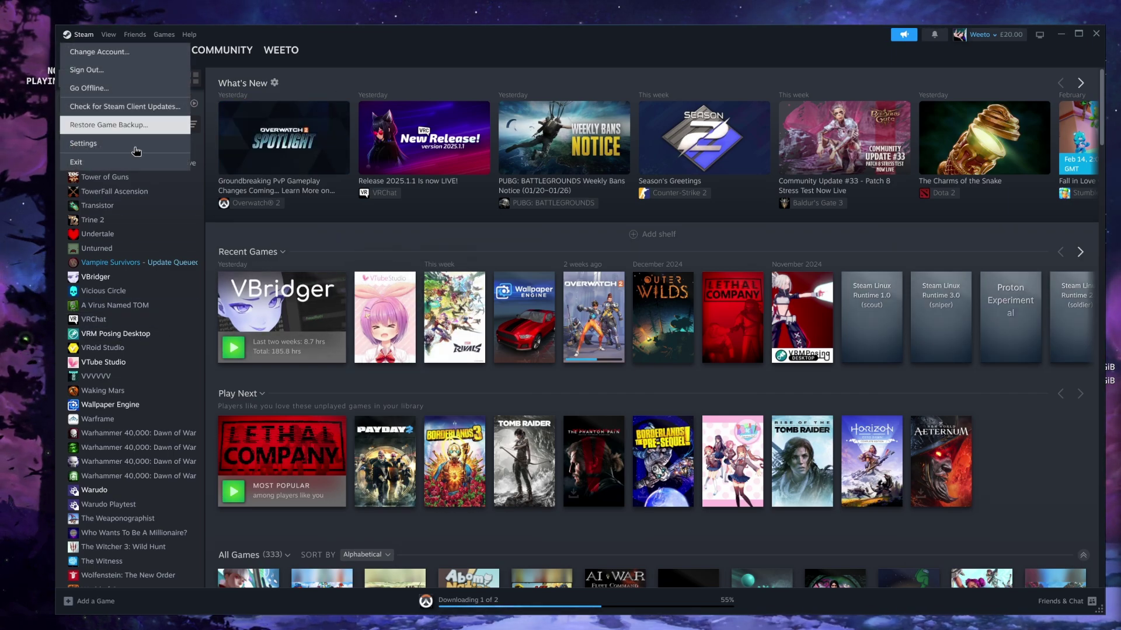
left_click(125, 145)
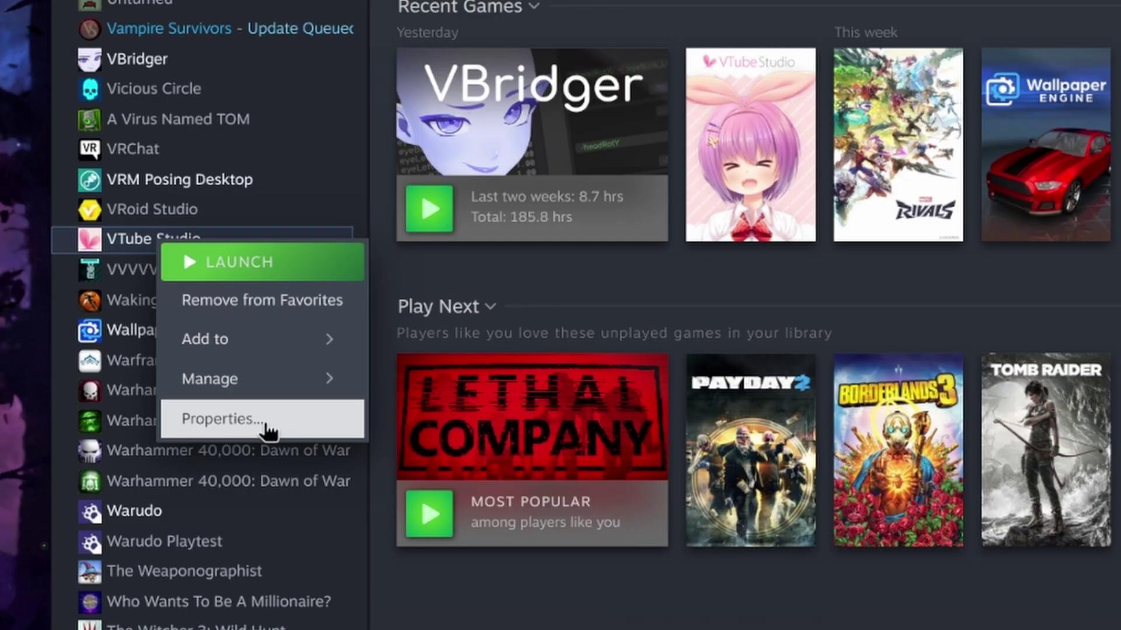
left_click(261, 433)
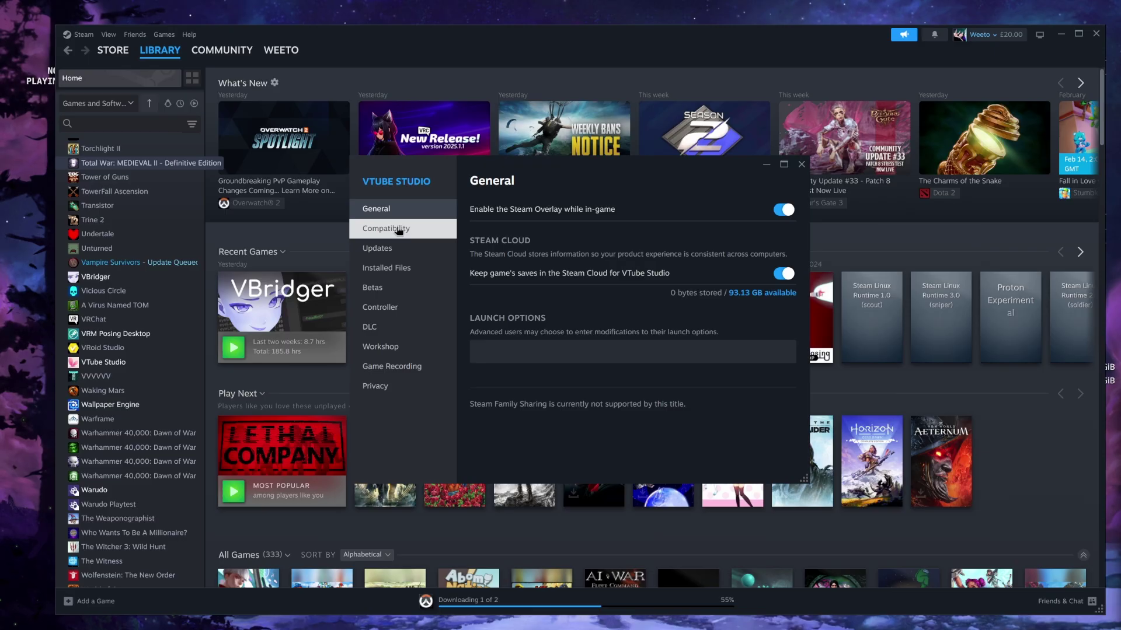
left_click(386, 228)
Keep GE-Proton9-23 as VTube Studio's forced compatibility tool and close Properties.
left_click_drag(593, 186, 564, 180)
left_click(625, 230)
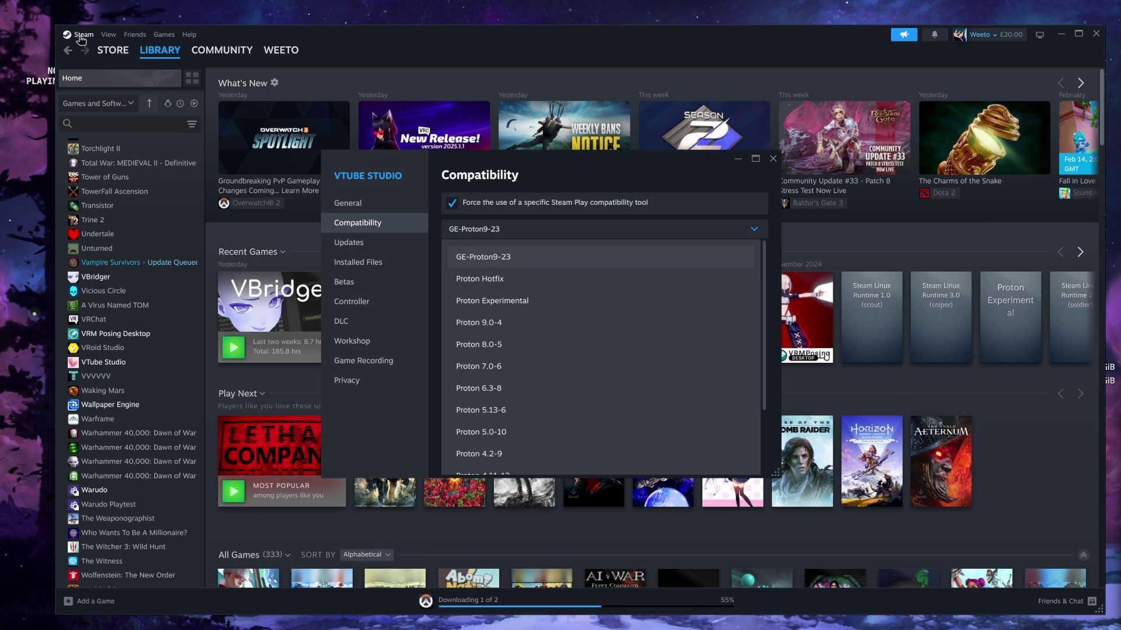
left_click(471, 228)
left_click(541, 228)
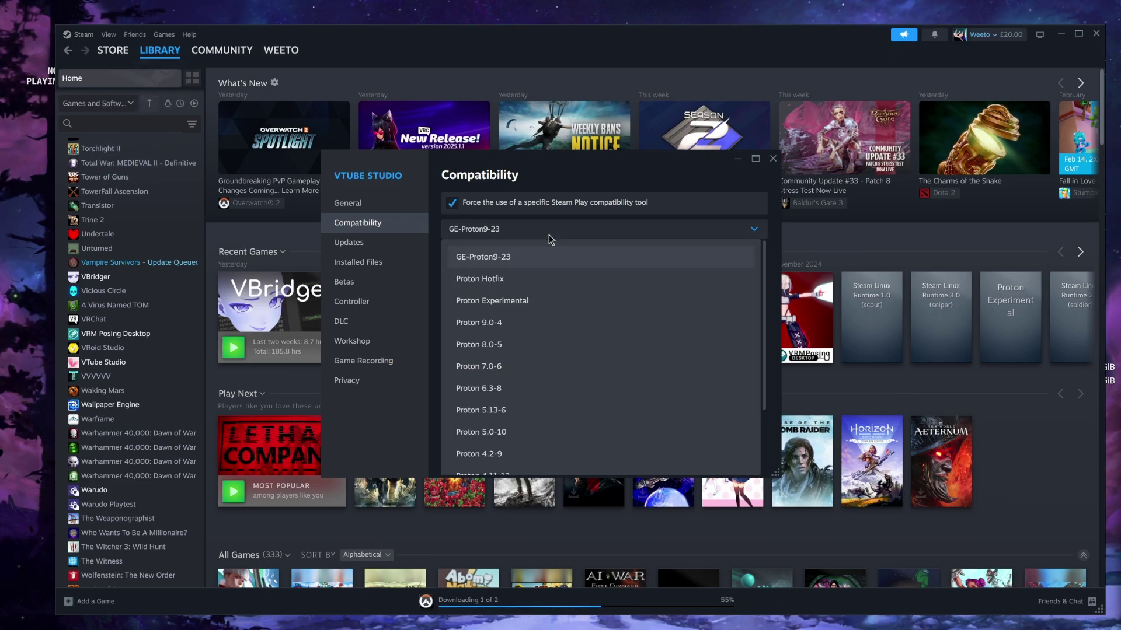
scroll(572, 399, "down", 3)
key("Escape")
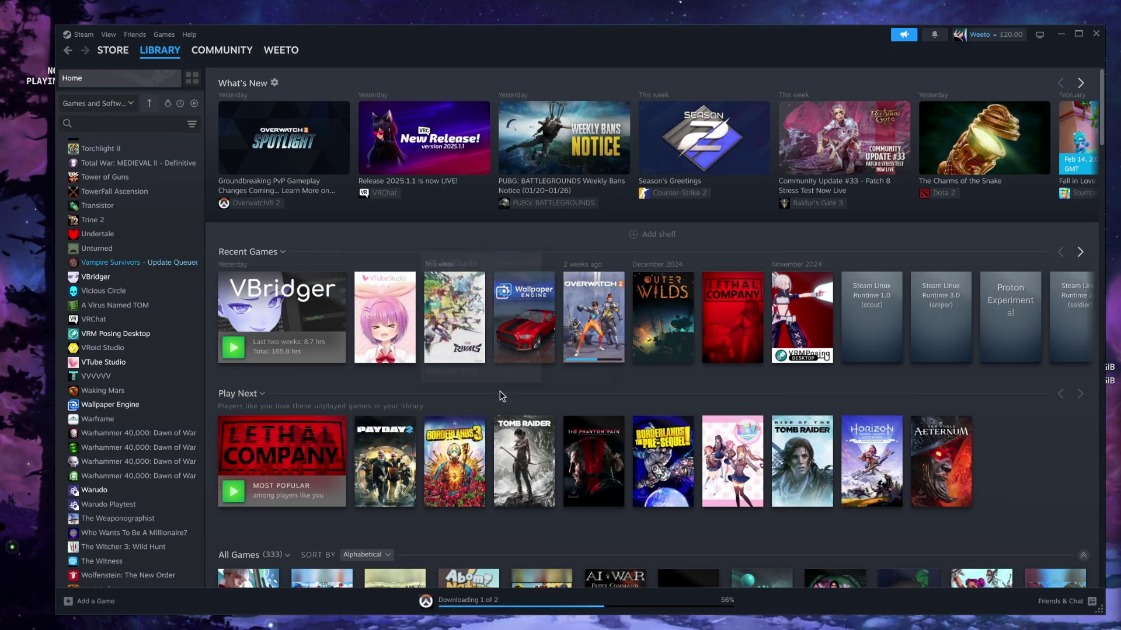
Launch VTube Studio from its library page and hide its side menu icons.
left_click(386, 298)
left_click(271, 260)
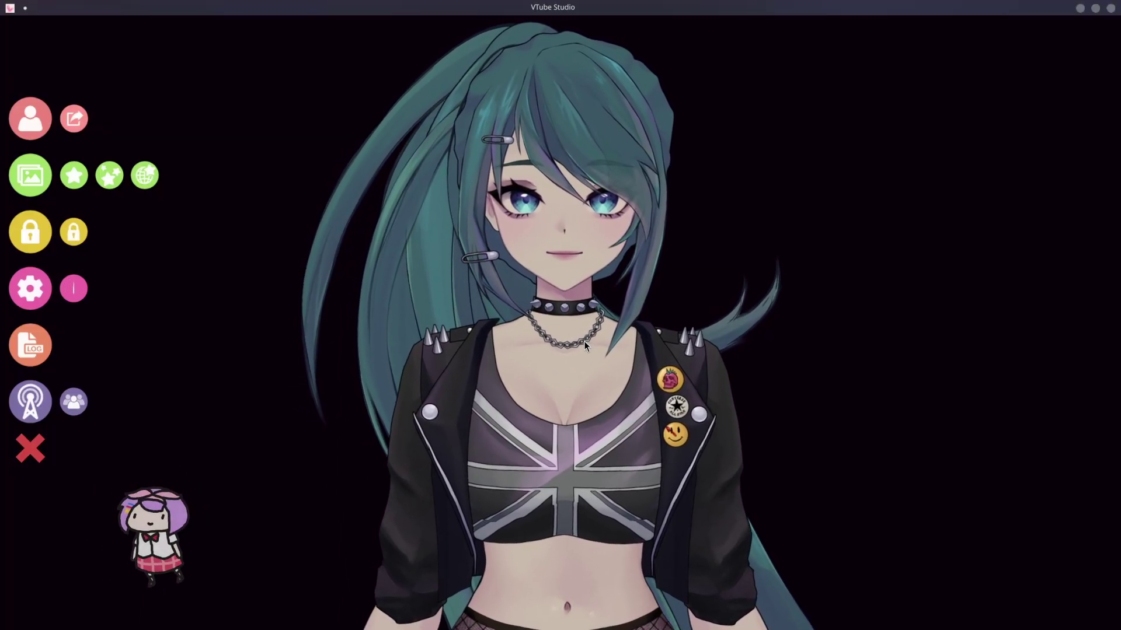
left_click(30, 449)
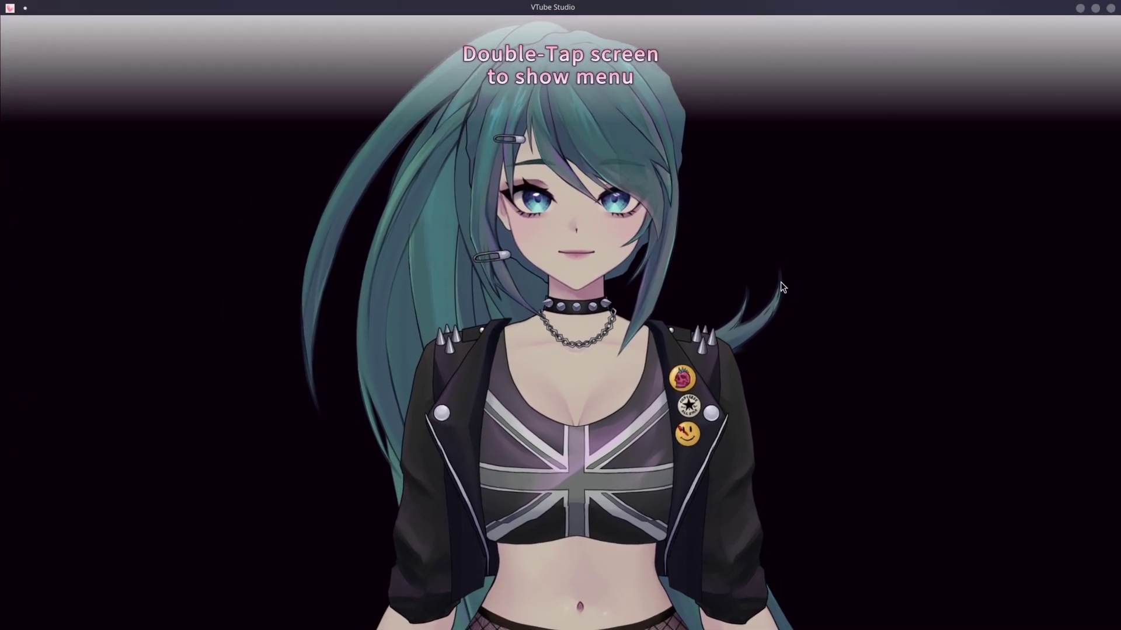
Bring Steam forward and open VTube Studio's local files via Manage > Browse local files.
mouse_move(235, 23)
mouse_move(334, 25)
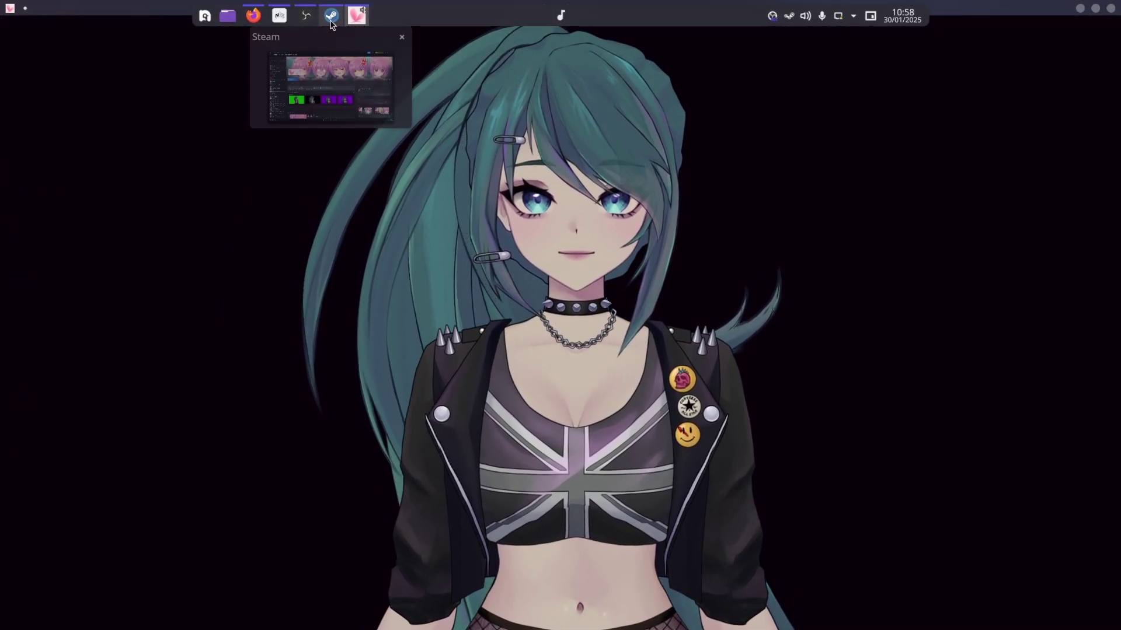
left_click(386, 75)
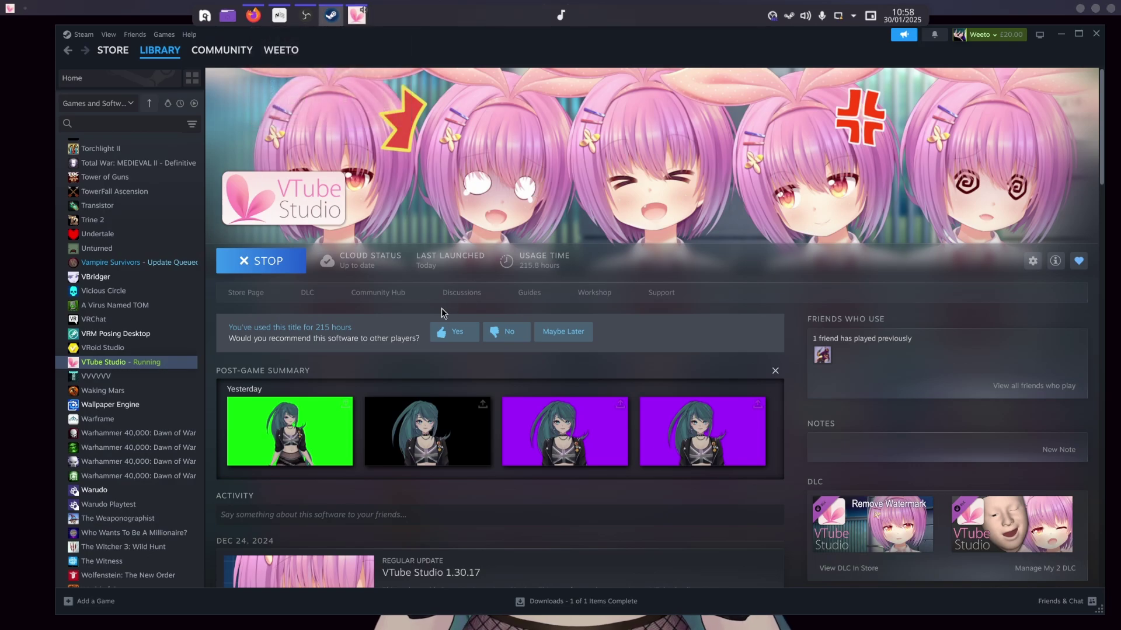
left_click_drag(516, 49, 504, 49)
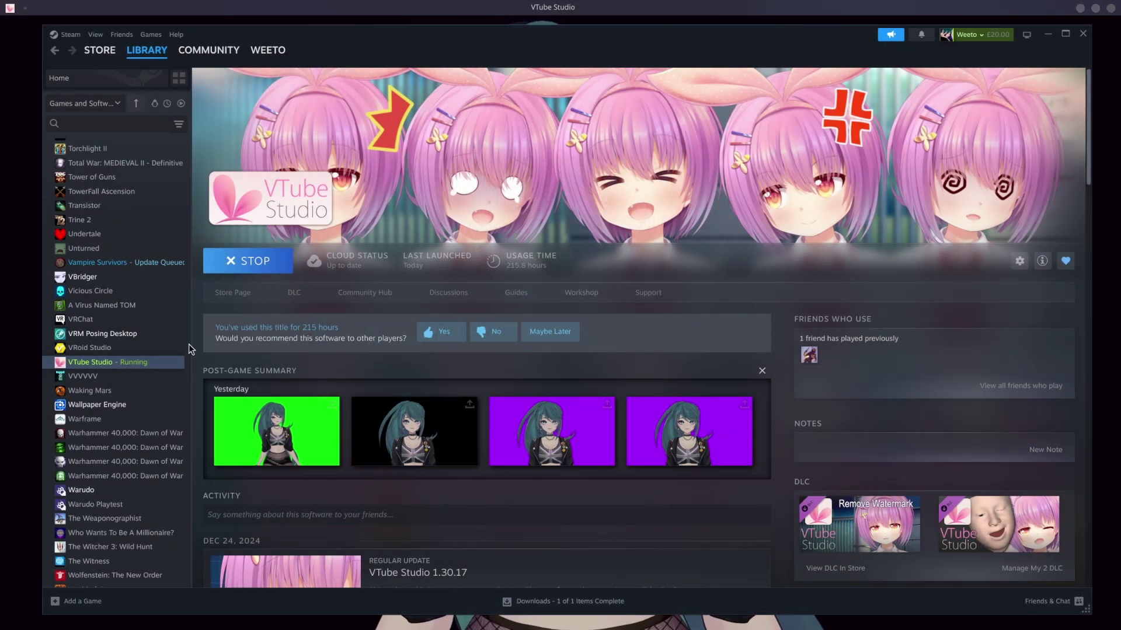
right_click(126, 365)
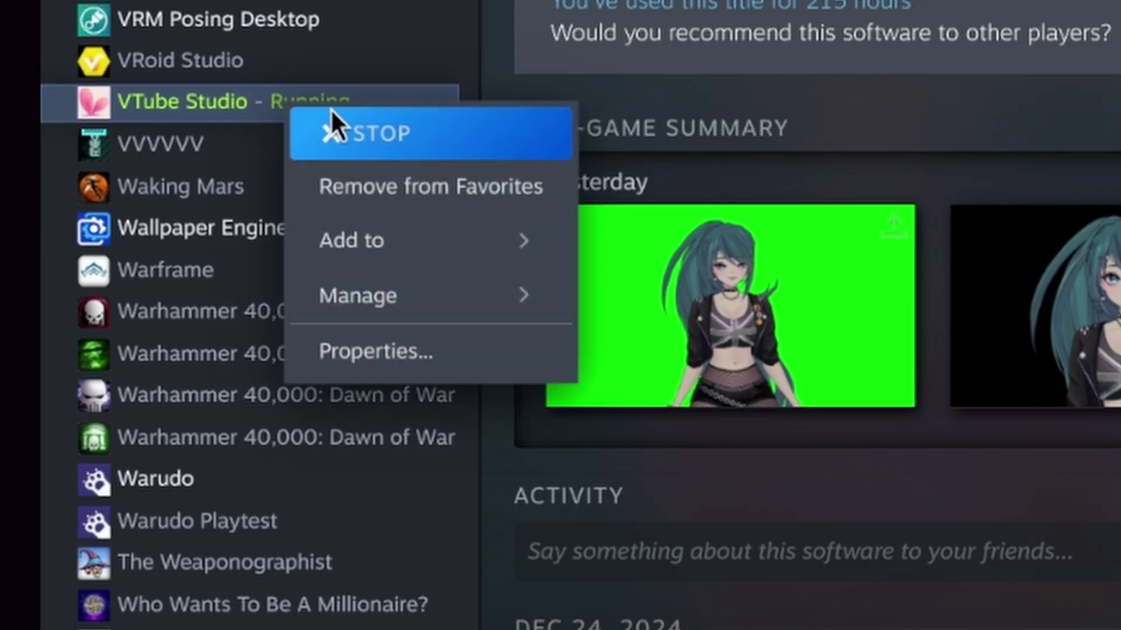
mouse_move(183, 431)
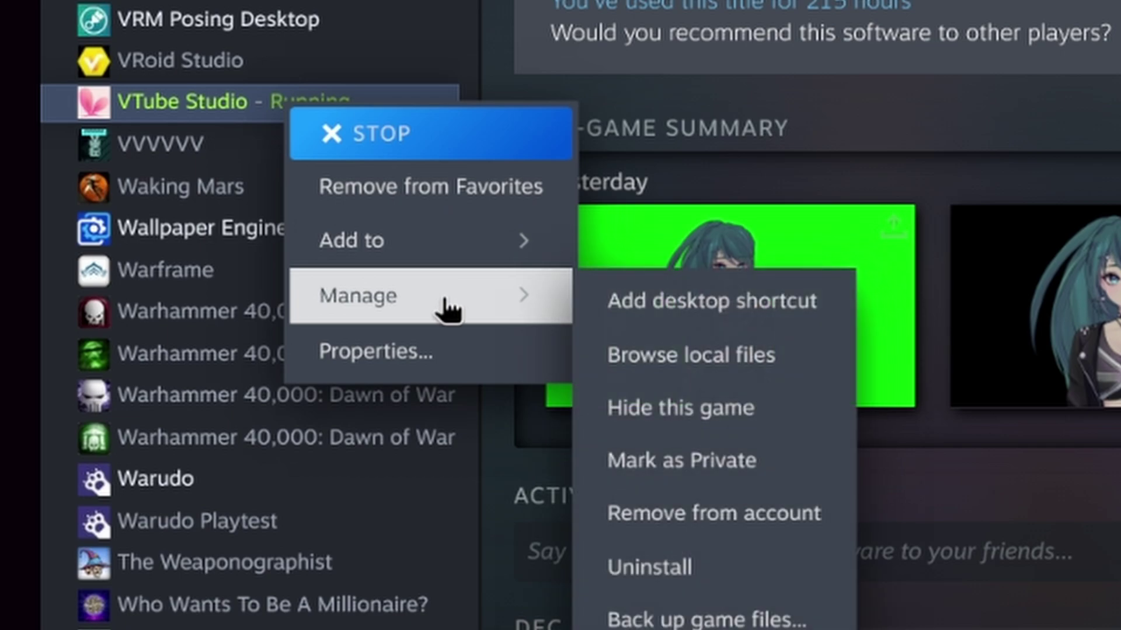
left_click(774, 374)
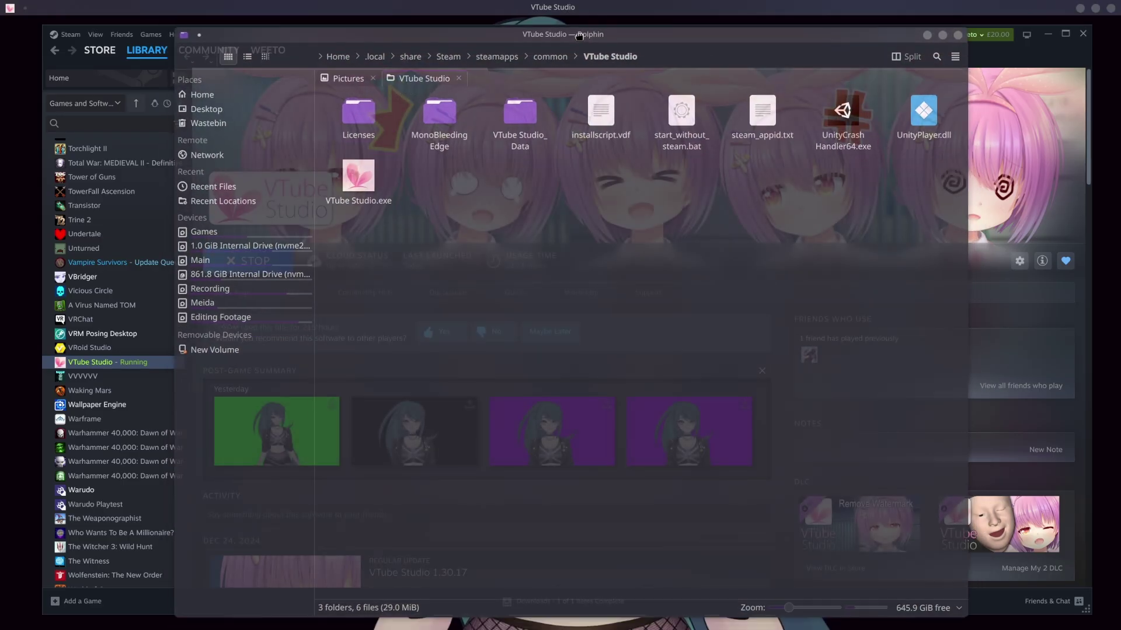
Browse into VTube Studio_Data > StreamingAssets > Live2DModels, then close Dolphin and minimize Steam.
left_click_drag(579, 36, 573, 35)
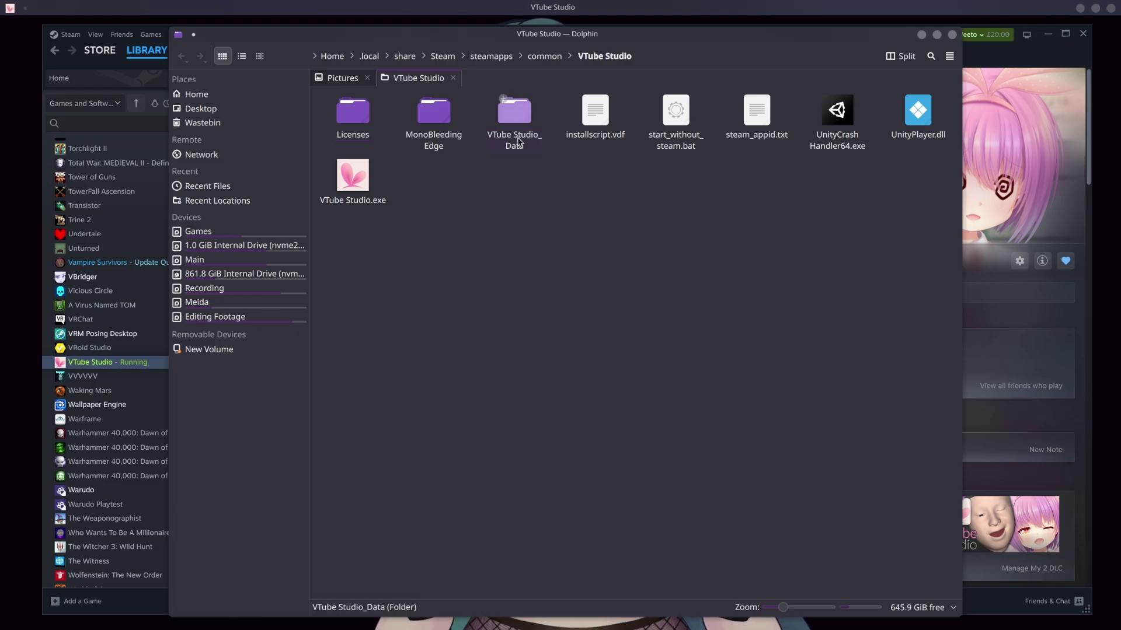
double_click(520, 119)
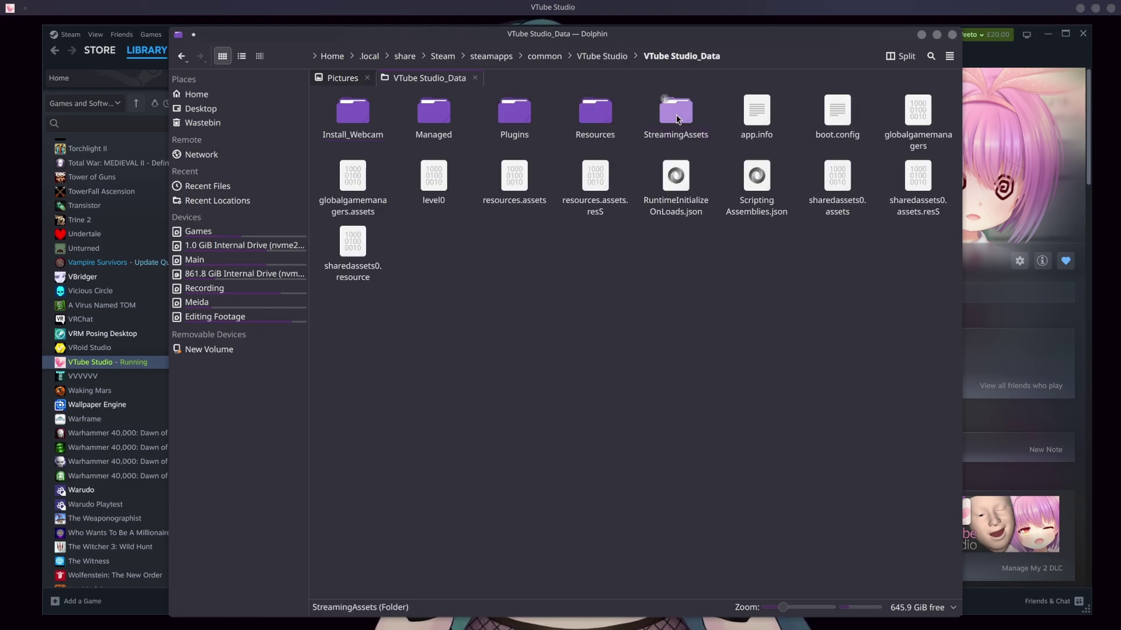
double_click(677, 120)
double_click(838, 117)
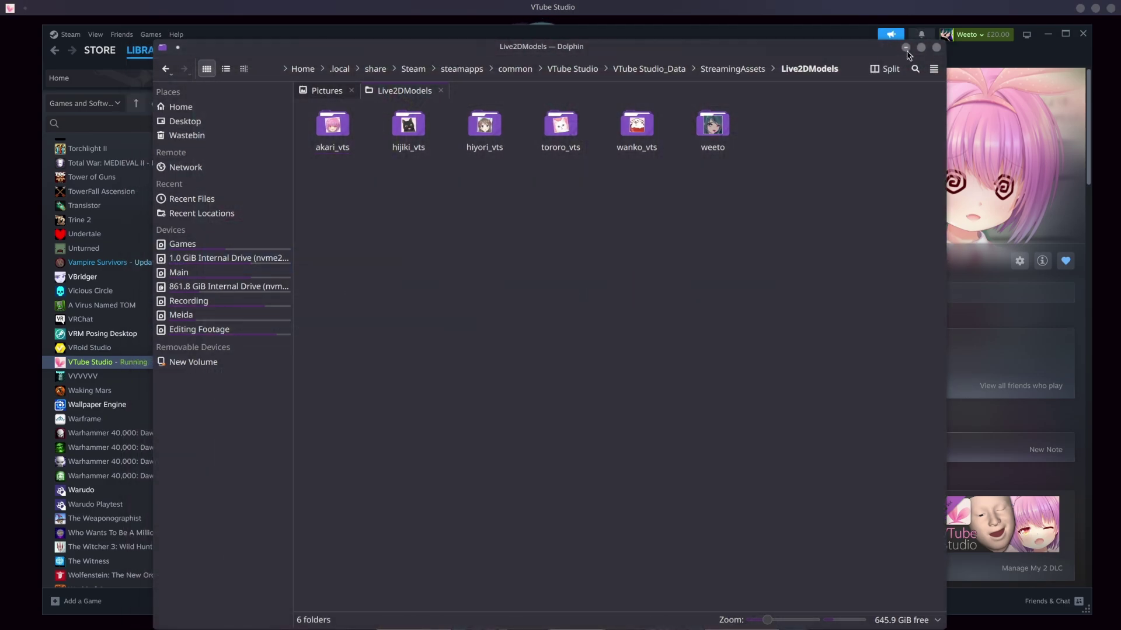
left_click(936, 48)
left_click(1046, 35)
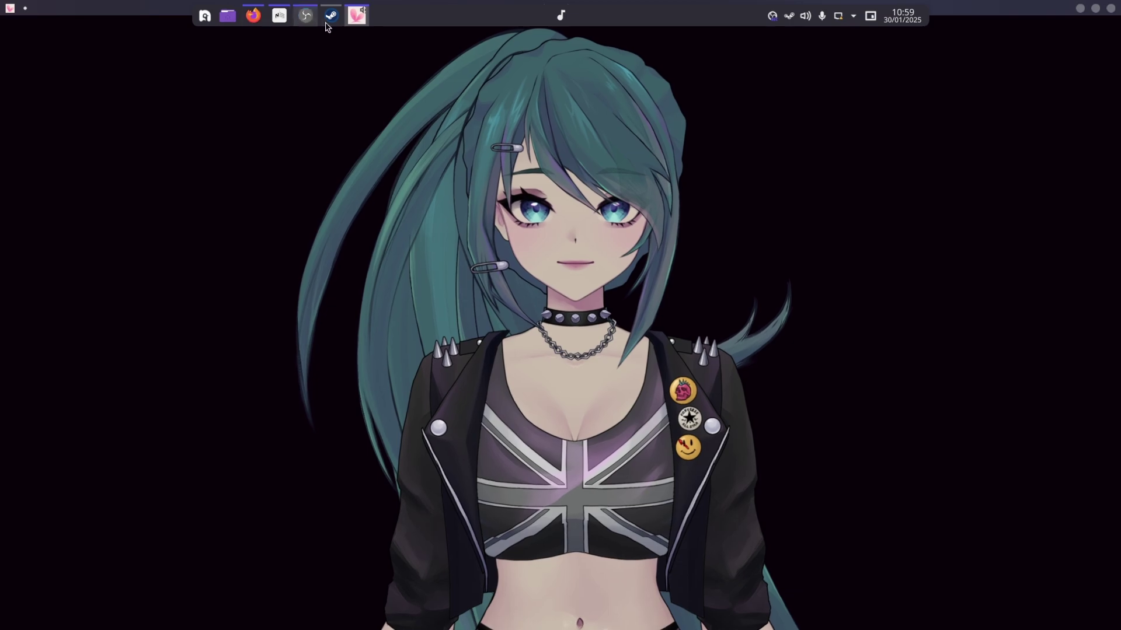
Launch VBridger from the Steam library and connect it to VTube Studio.
left_click(331, 15)
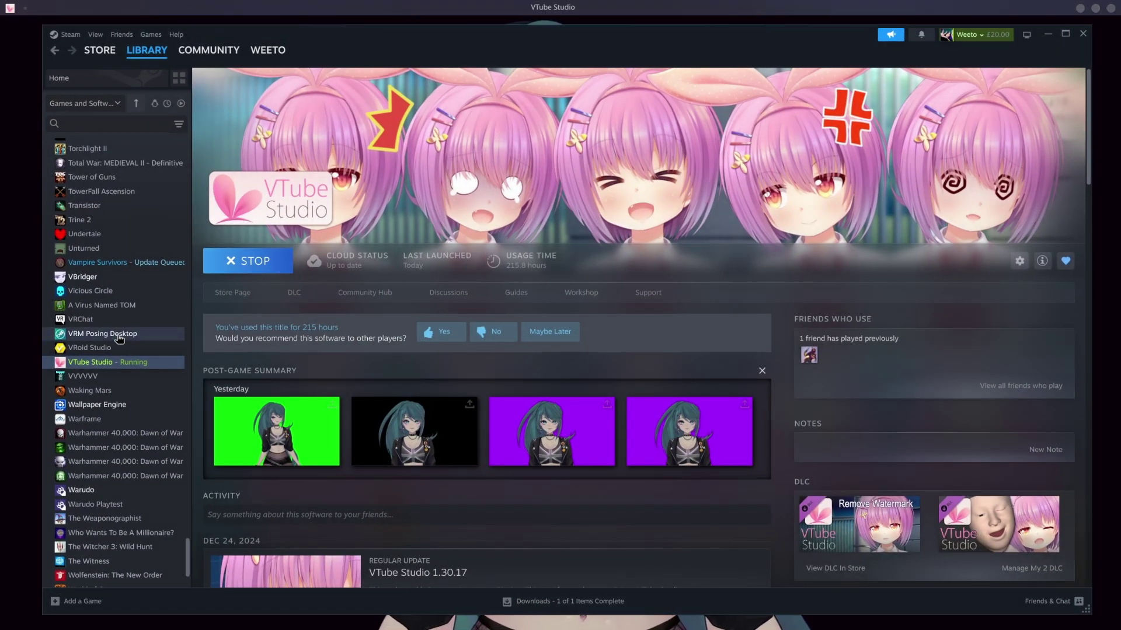
double_click(82, 276)
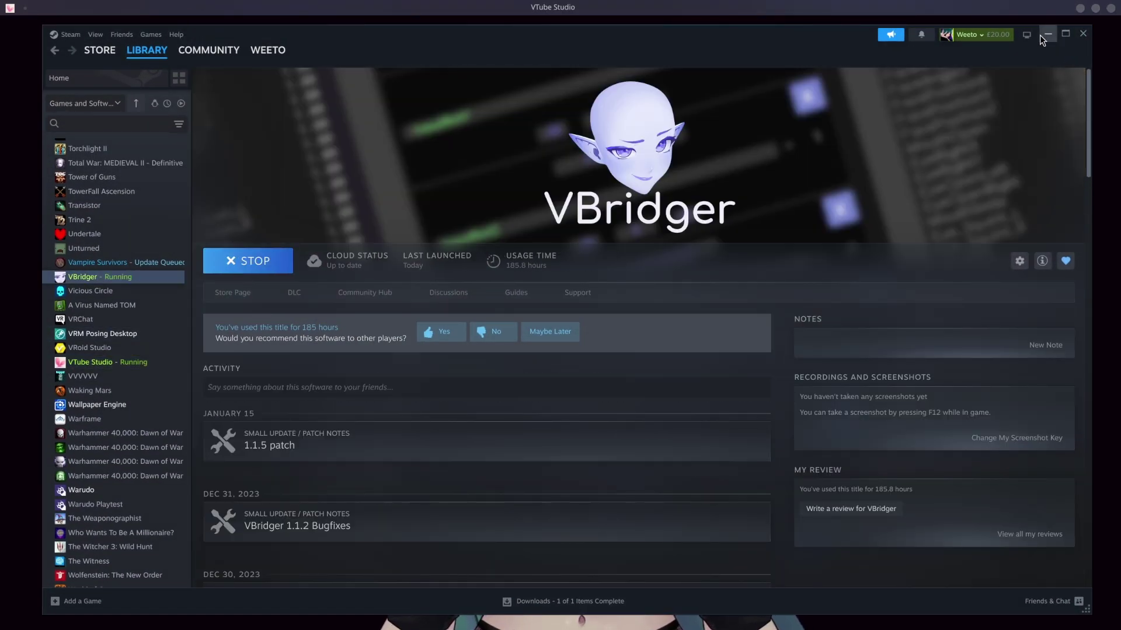
left_click(1040, 36)
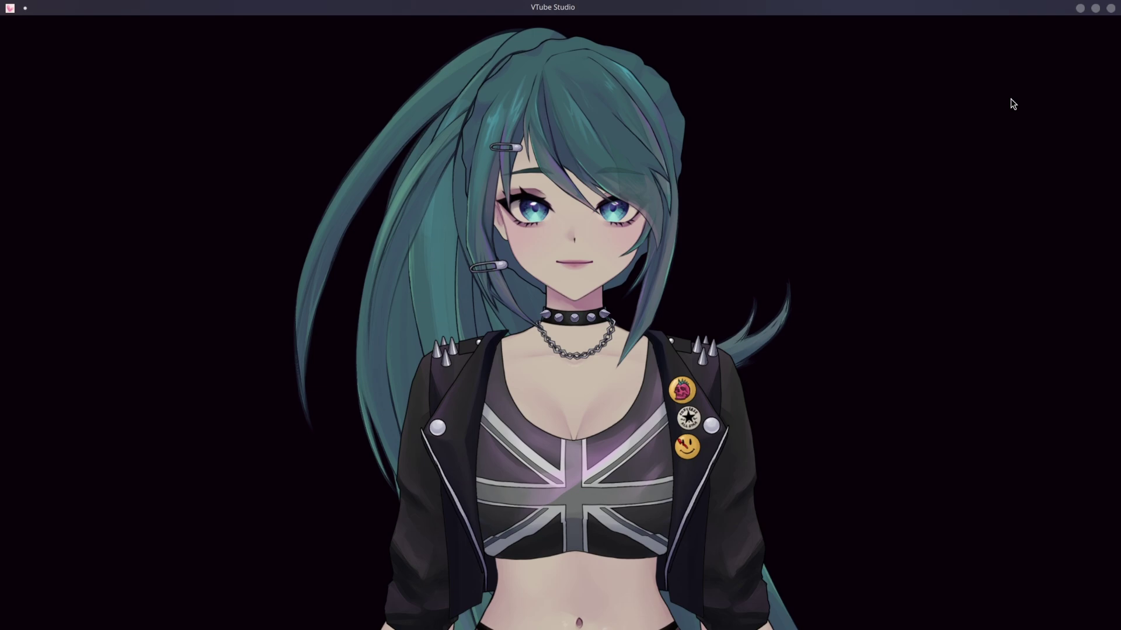
left_click_drag(684, 273, 524, 149)
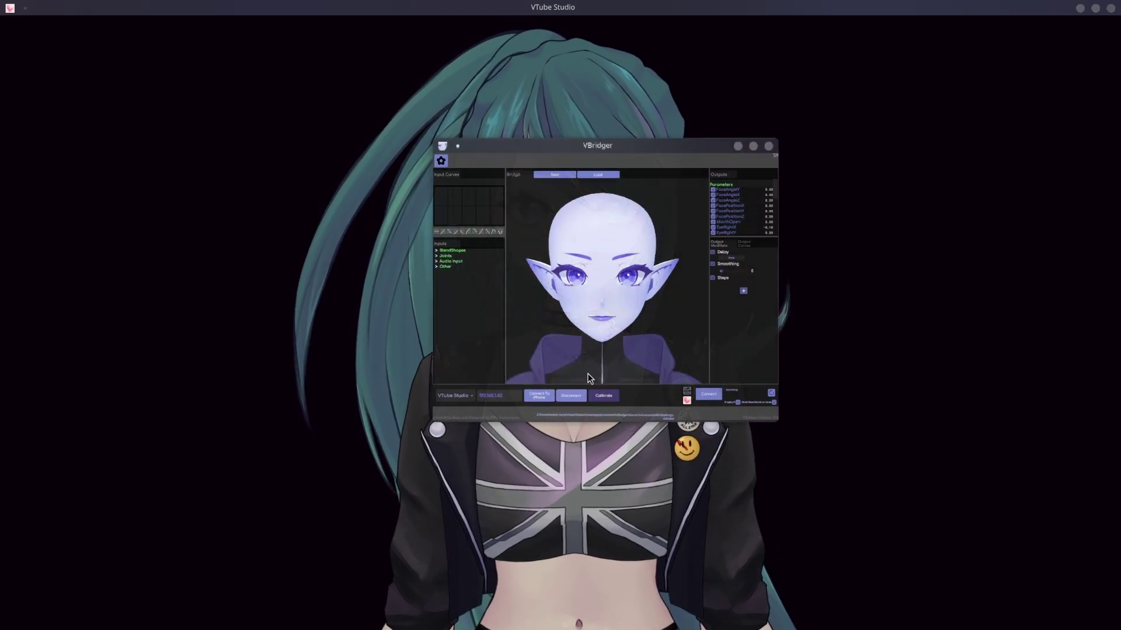
left_click(537, 394)
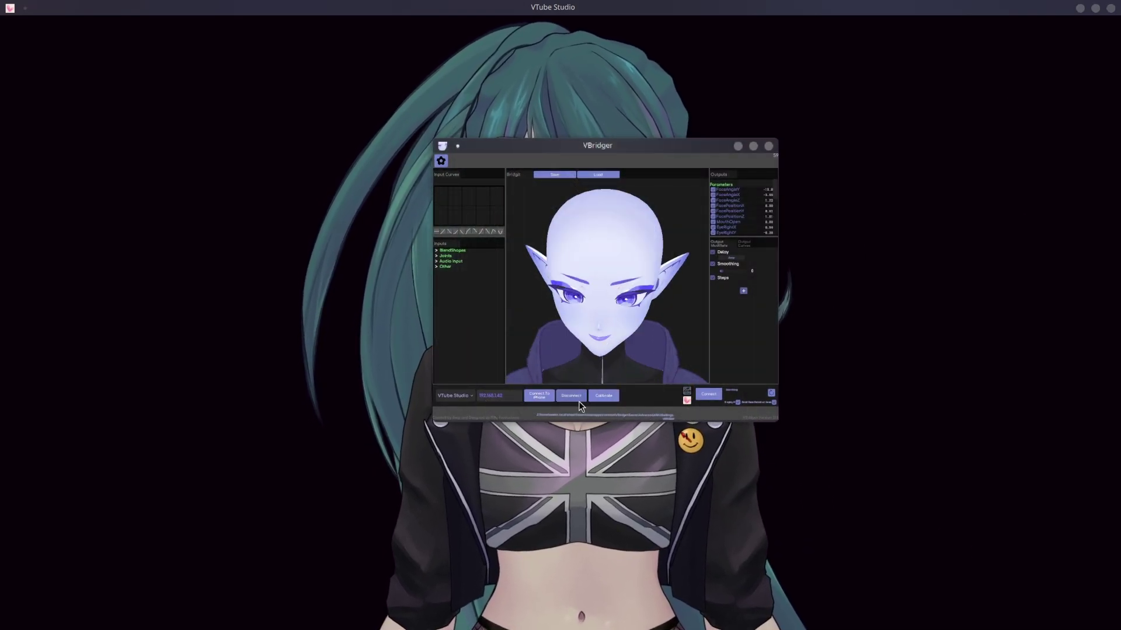
left_click(710, 396)
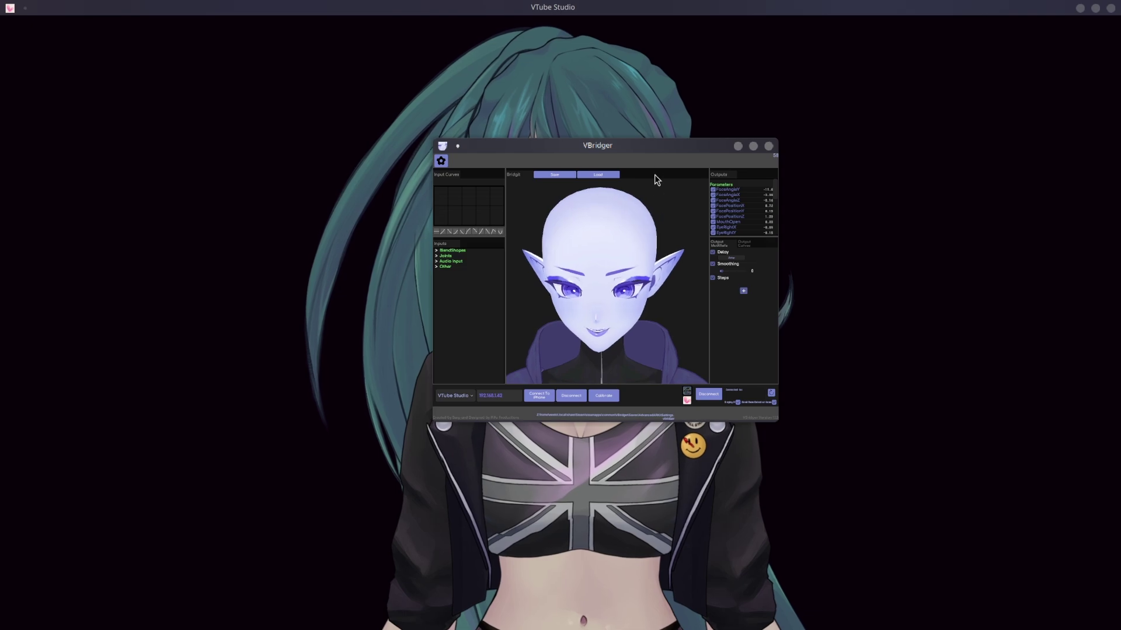
Place the VBridger window at the upper right beside the avatar.
left_click_drag(638, 148, 830, 145)
left_click(833, 130)
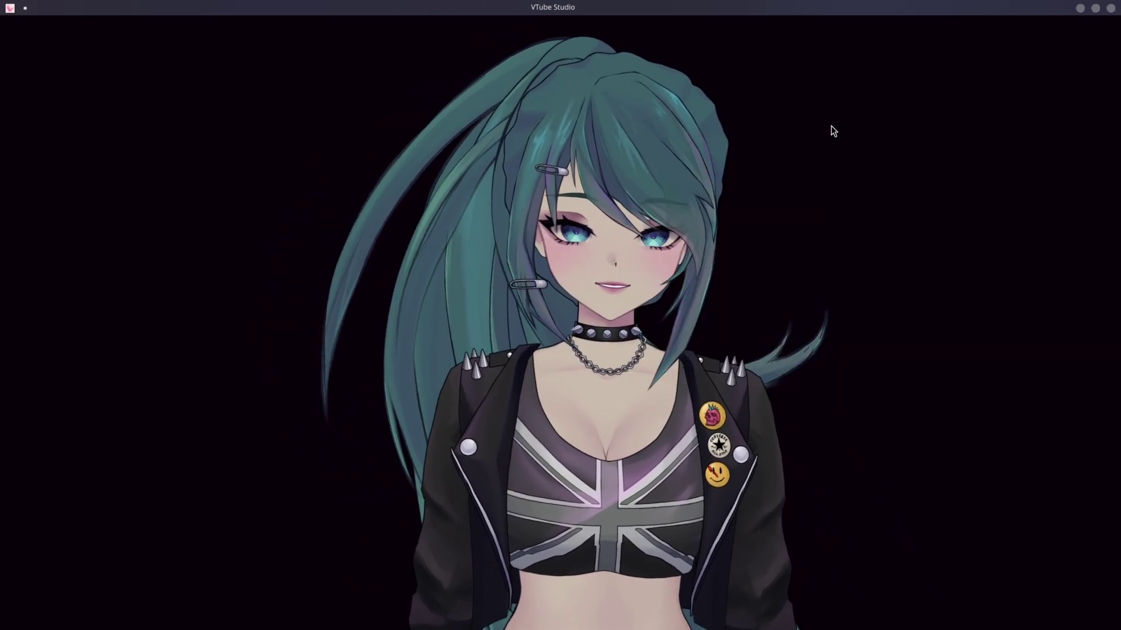
left_click(383, 10)
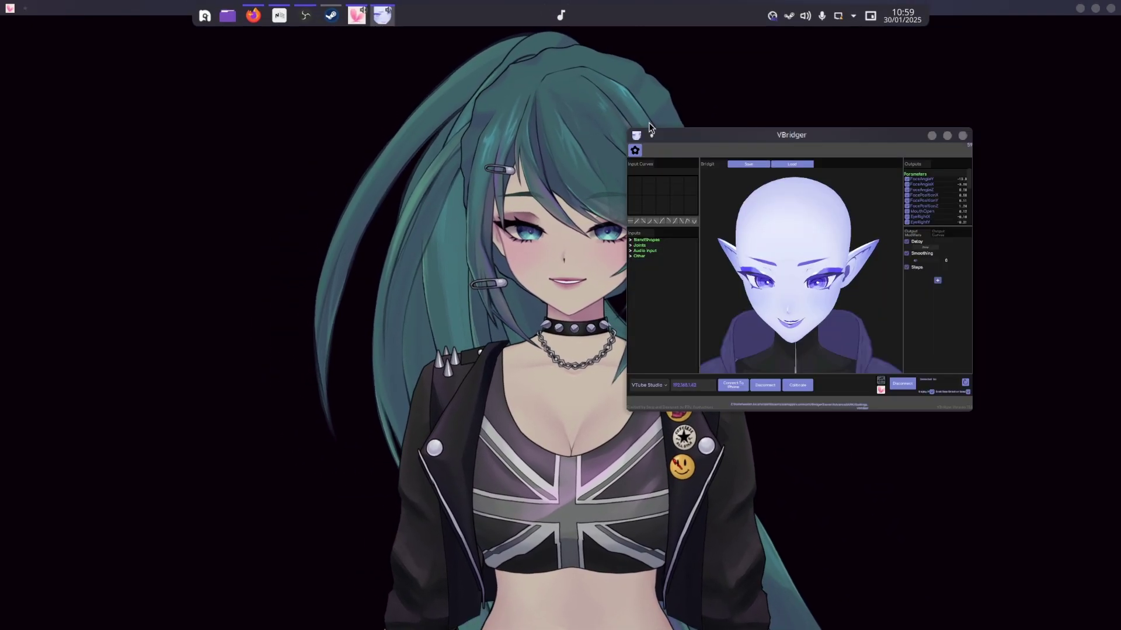
left_click_drag(782, 137, 802, 98)
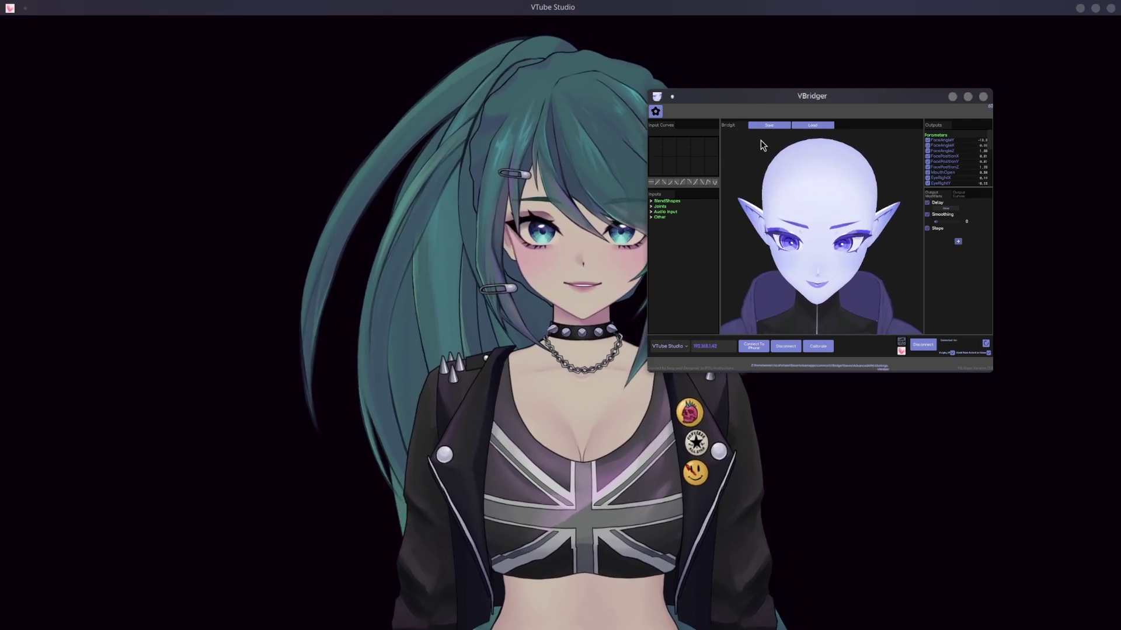
double_click(521, 227)
Open VTube Studio's general settings and scroll down to Connection Settings.
left_click(39, 286)
scroll(825, 338, "down", 4)
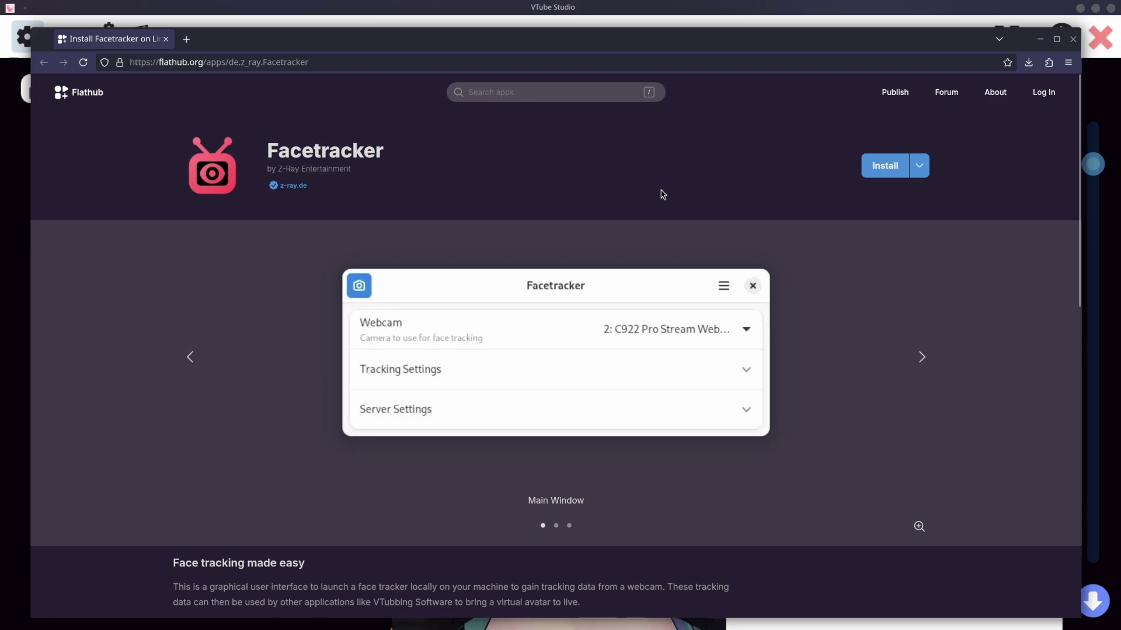
Dismiss KRunner and scroll through the Flathub Facetracker page and its version notes.
key("alt+space")
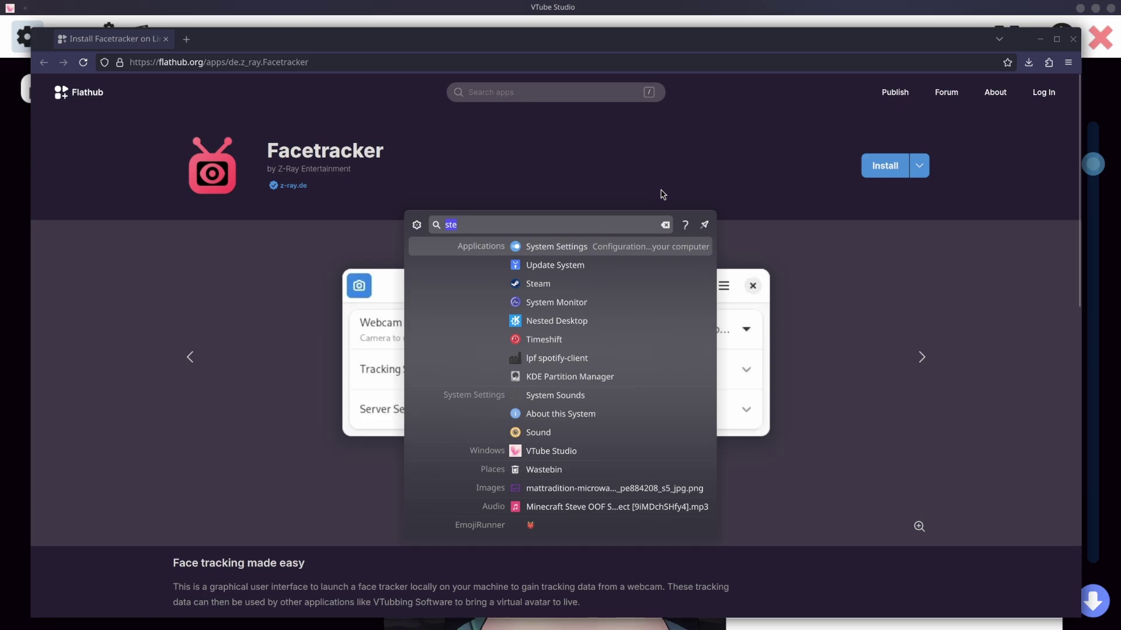
key("Escape")
mouse_move(492, 12)
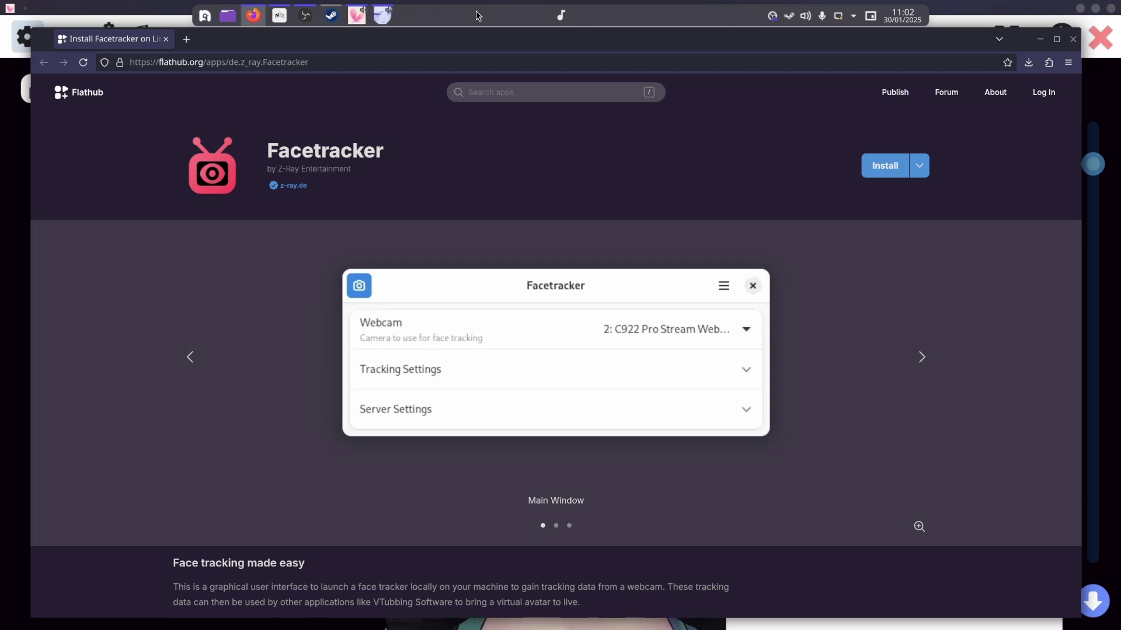
scroll(775, 190, "down", 2)
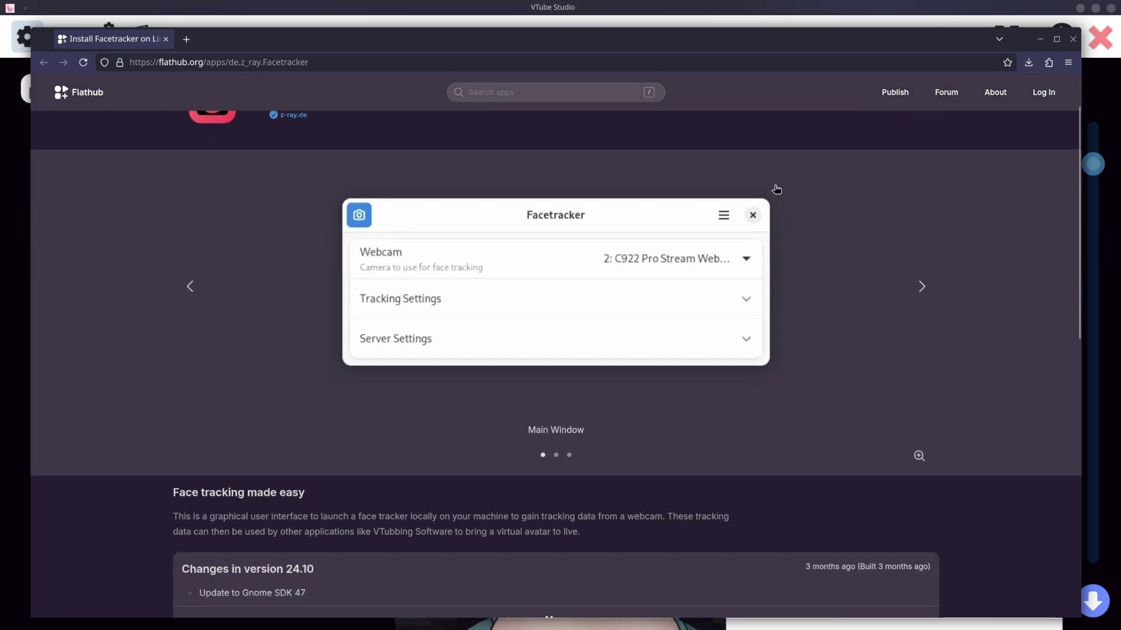
scroll(777, 189, "down", 2)
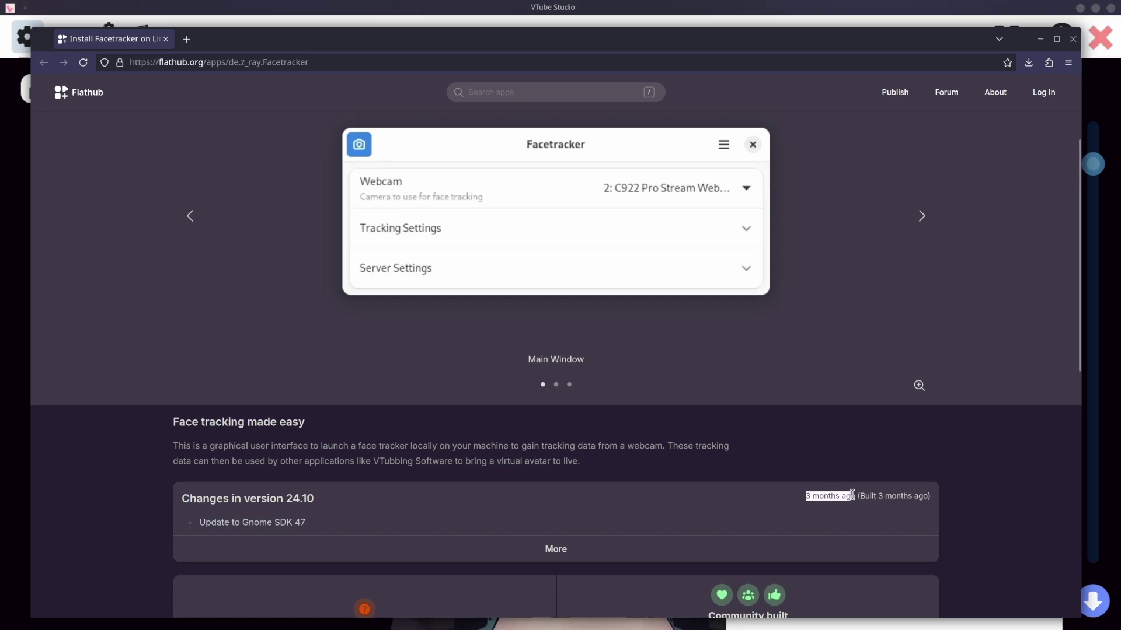
scroll(867, 319, "up", 4)
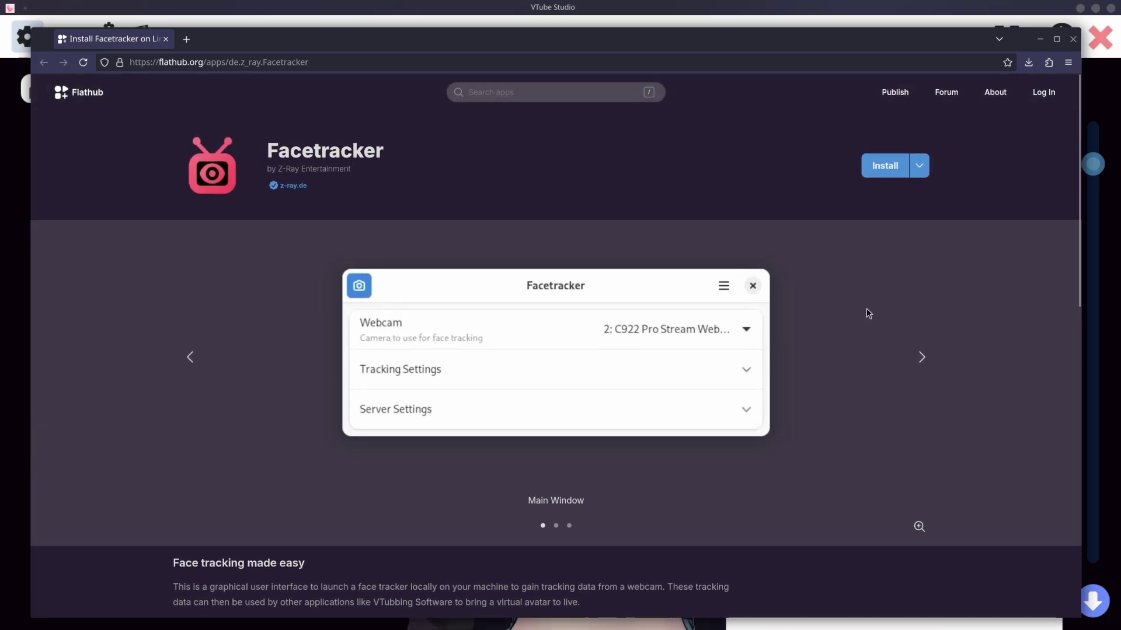
mouse_move(375, 25)
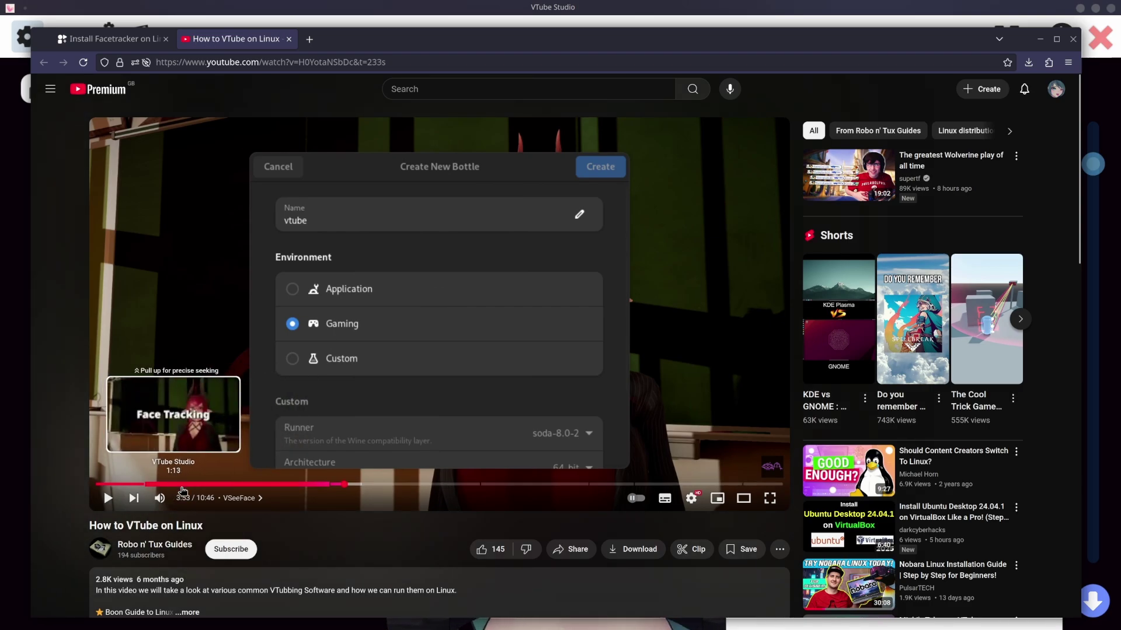
Rewind the How to VTube on Linux video to 1:05, then return to Flathub and VTube Studio.
left_click(117, 39)
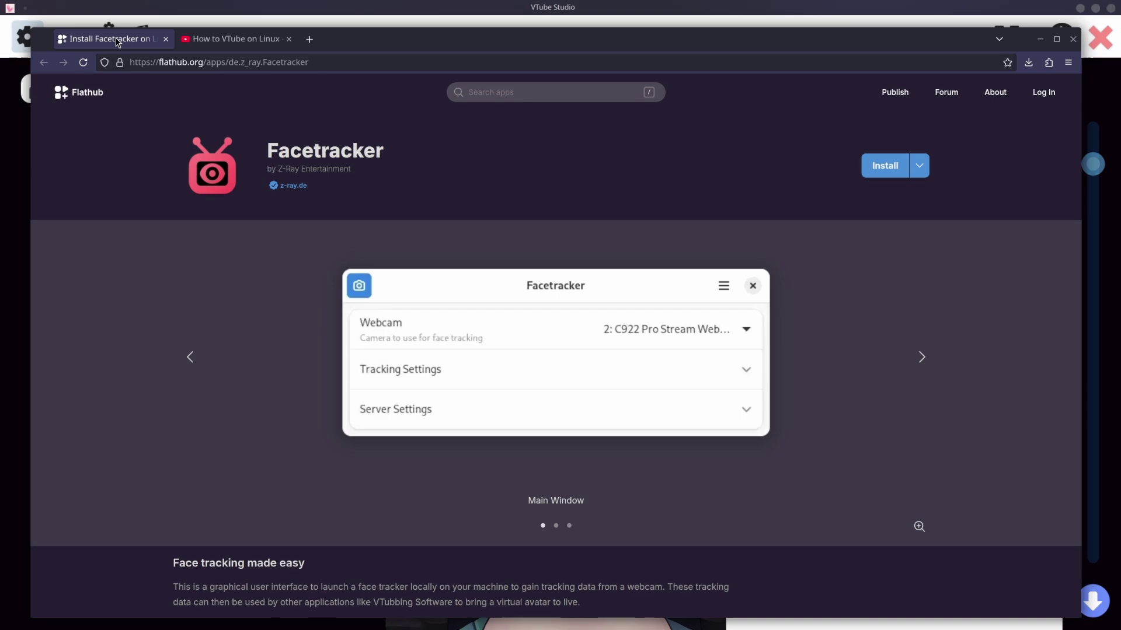
left_click(213, 46)
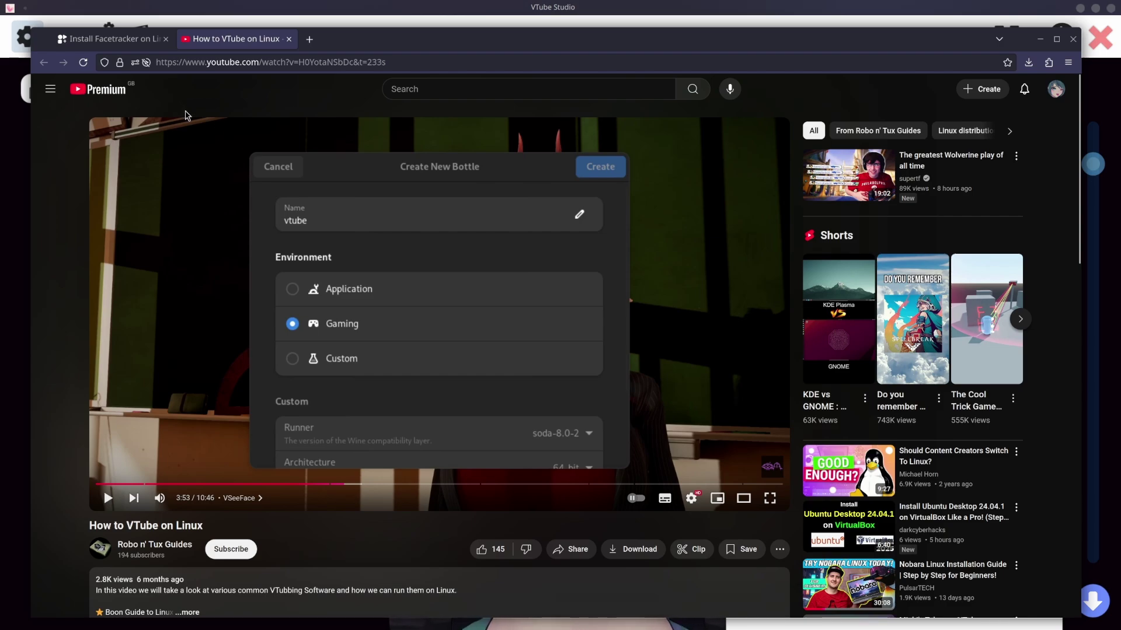
left_click(165, 484)
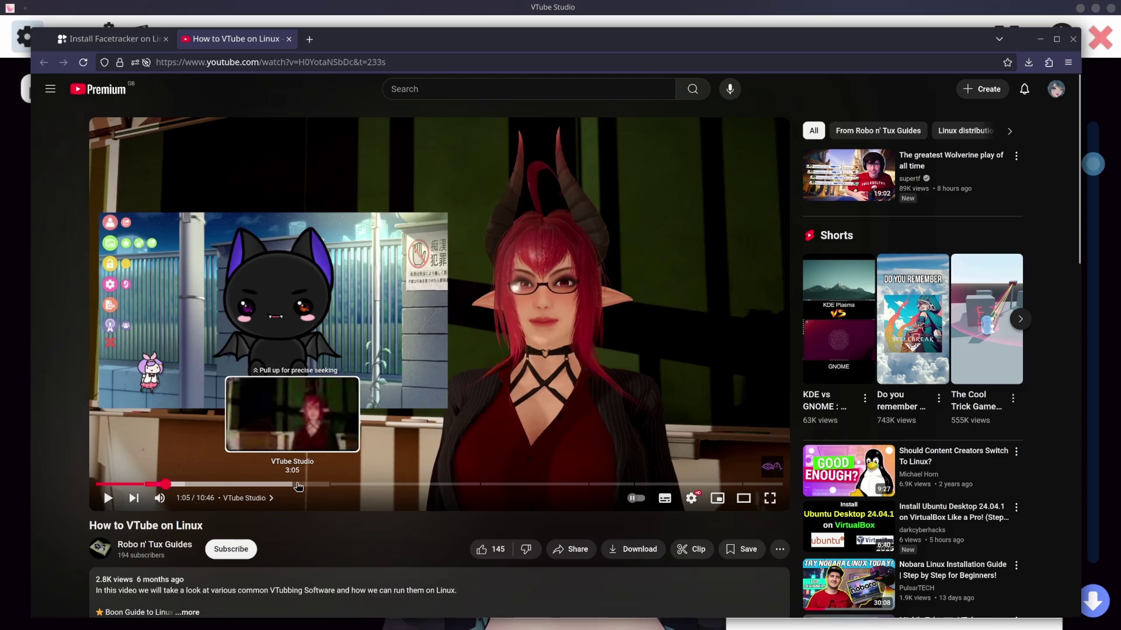
key("ctrl+Page_Up")
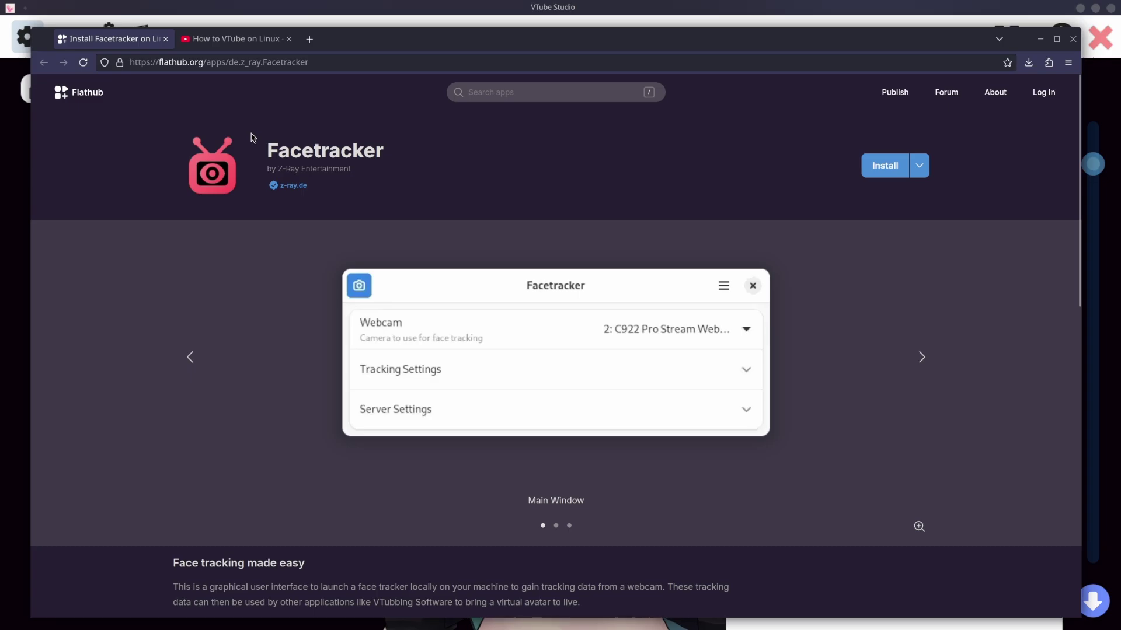
key("alt+Tab")
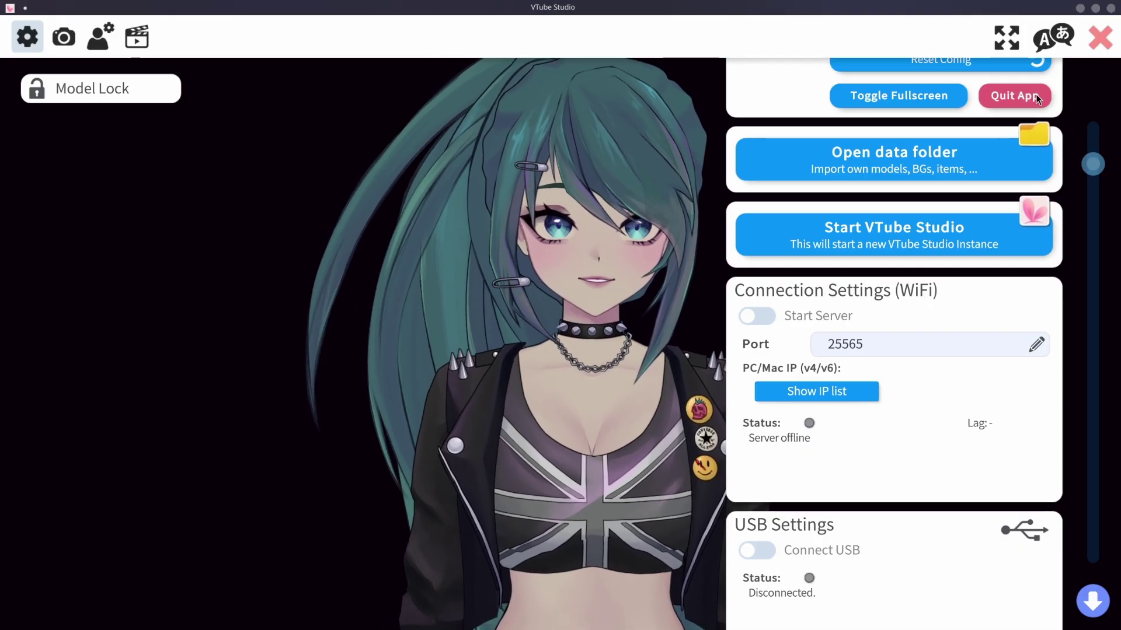
Close the VTube Studio settings panel, leaving the avatar on its black background.
left_click(1100, 44)
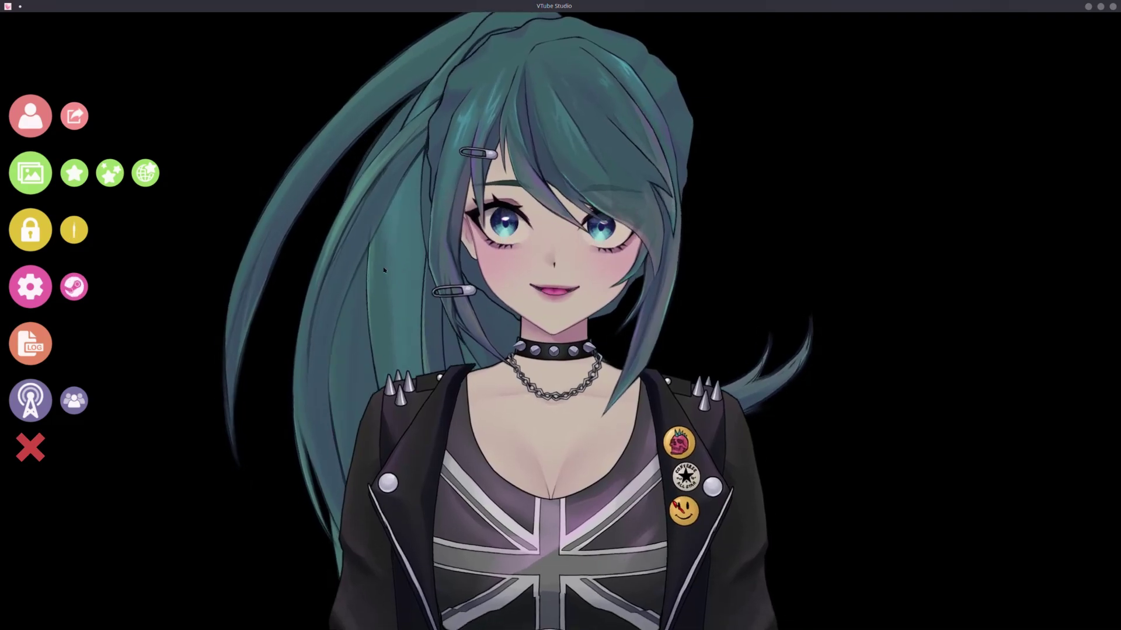
Switch the background to ColorPicker and set it to black #000000, transparent in capture.
left_click(38, 179)
scroll(541, 245, "down", 15)
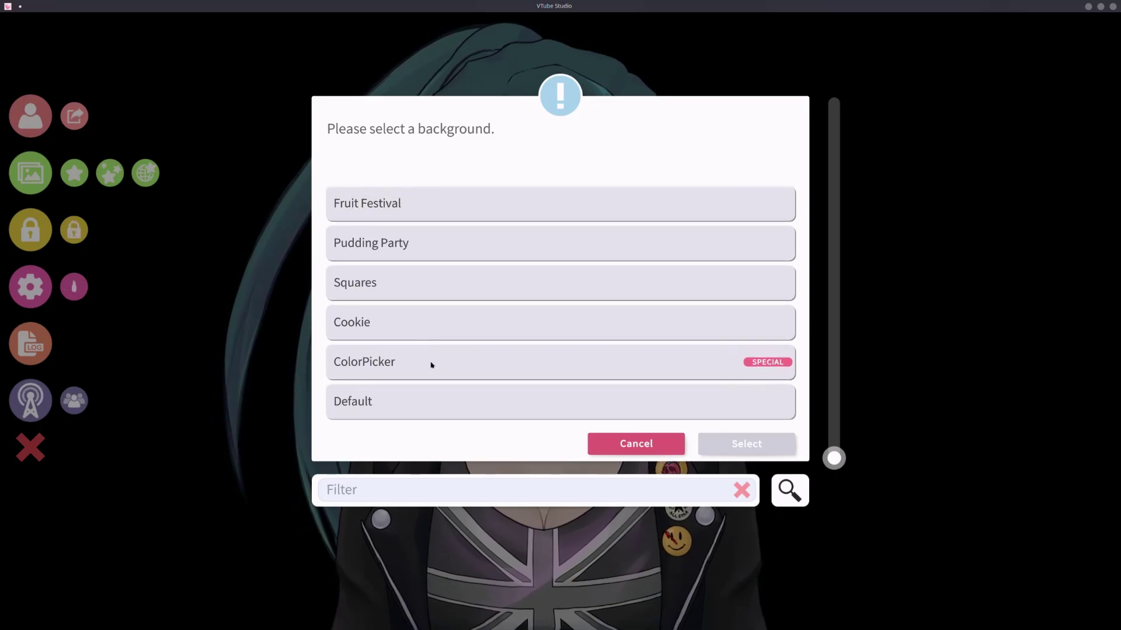
left_click(737, 452)
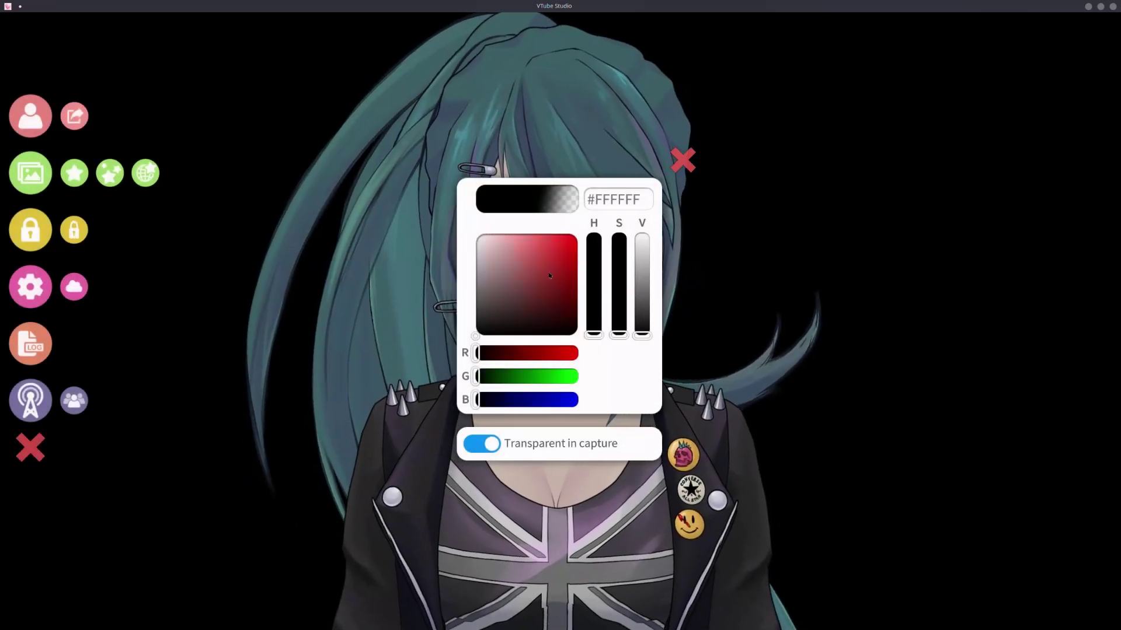
left_click_drag(520, 286, 474, 344)
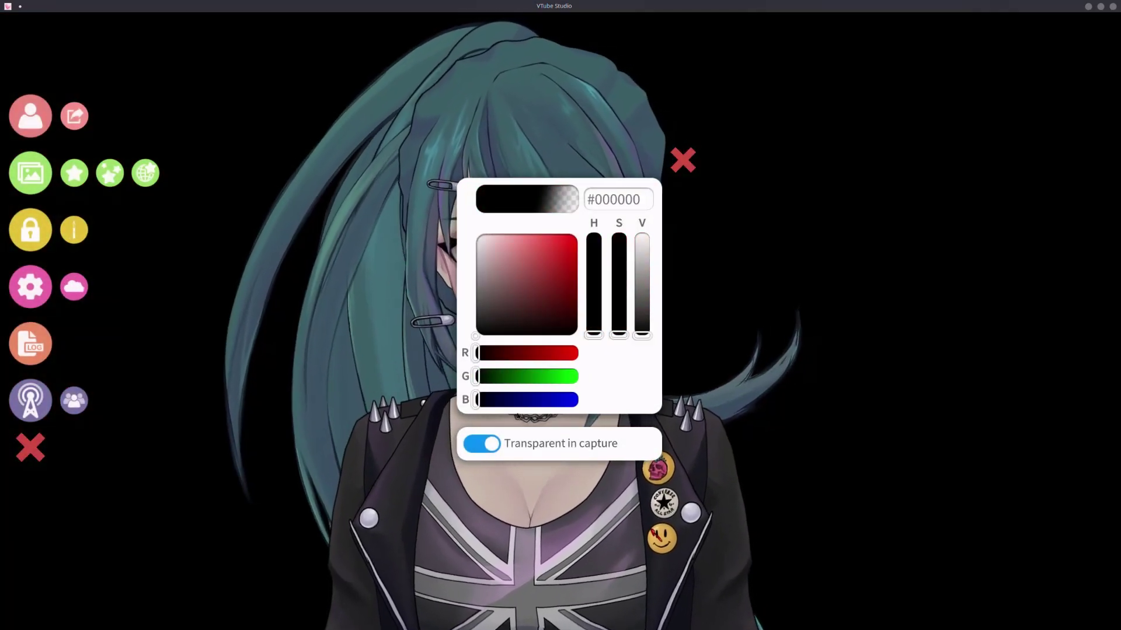